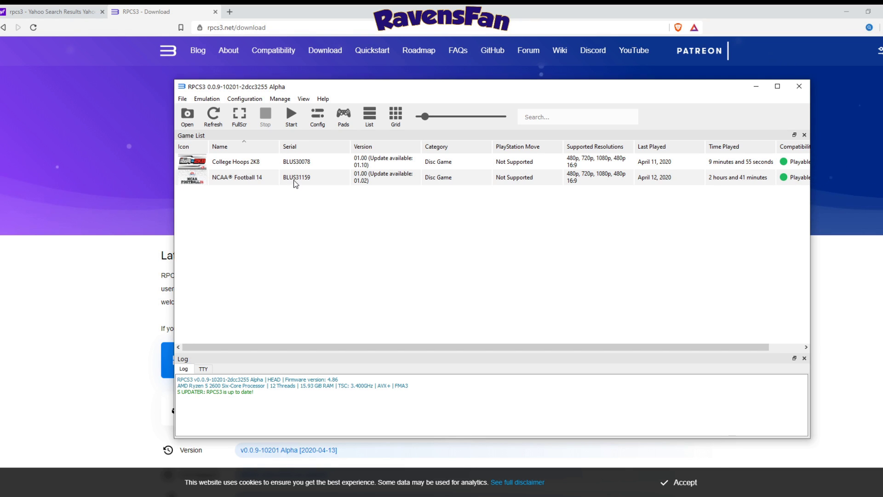
- Boot NCAA Football 14 from the emulator's game list
{"action": "left_click", "coordinate": [295, 184]}
{"action": "right_click", "coordinate": [295, 181]}
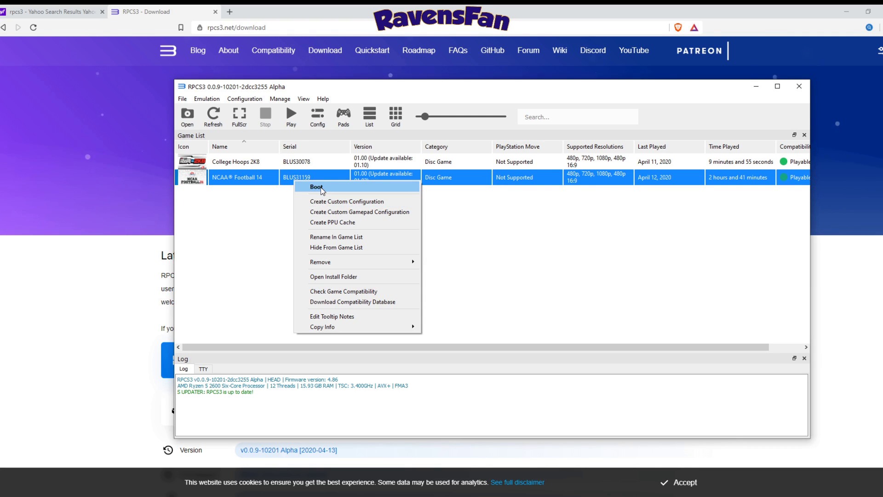
{"action": "left_click", "coordinate": [321, 188]}
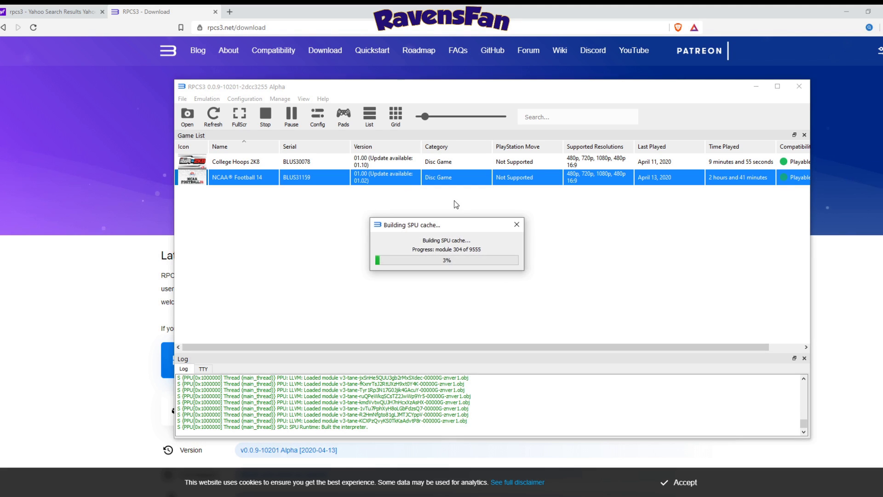
{"action": "left_click", "coordinate": [343, 115]}
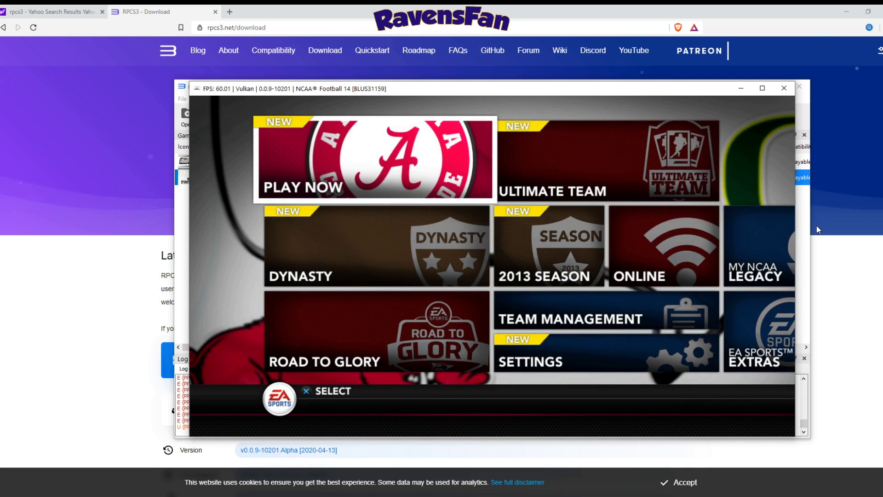
- Open Dynasty mode with offline files only and load the saved Old Dominion dynasty
{"action": "key", "text": "Down"}
{"action": "key", "text": "x"}
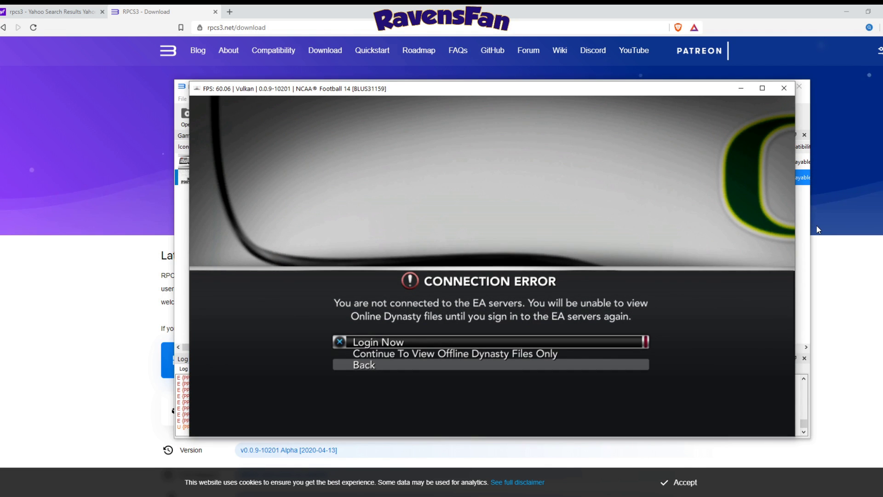
{"action": "key", "text": "Down"}
{"action": "key", "text": "x"}
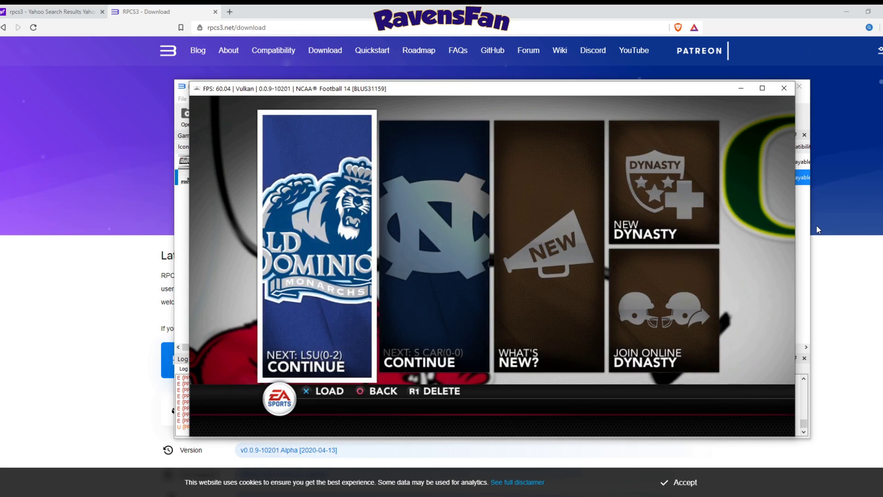
{"action": "key", "text": "Right"}
{"action": "key", "text": "Left"}
{"action": "key", "text": "x"}
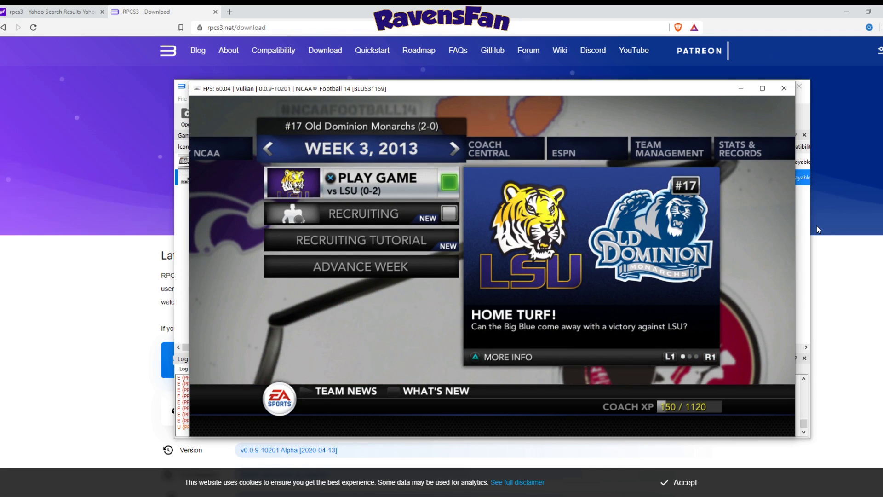
- Exit the dynasty to the game's main menu and close the running game, confirming the exit
{"action": "key", "text": "c"}
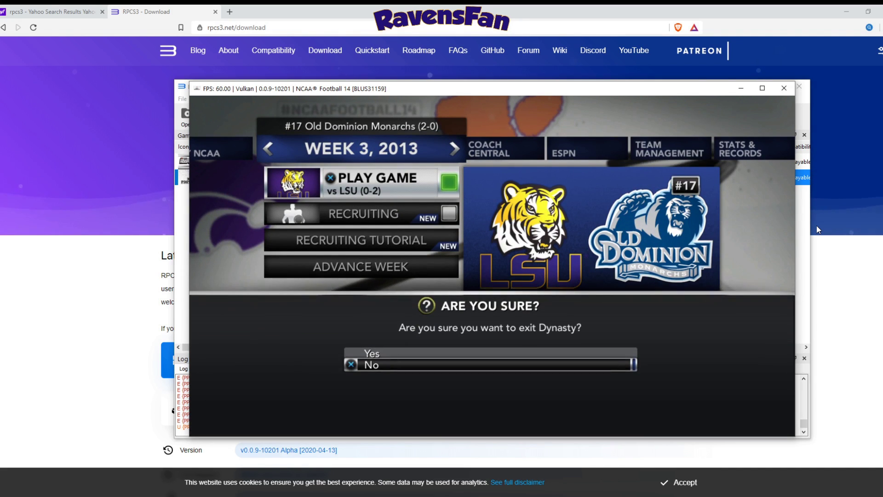
{"action": "key", "text": "x"}
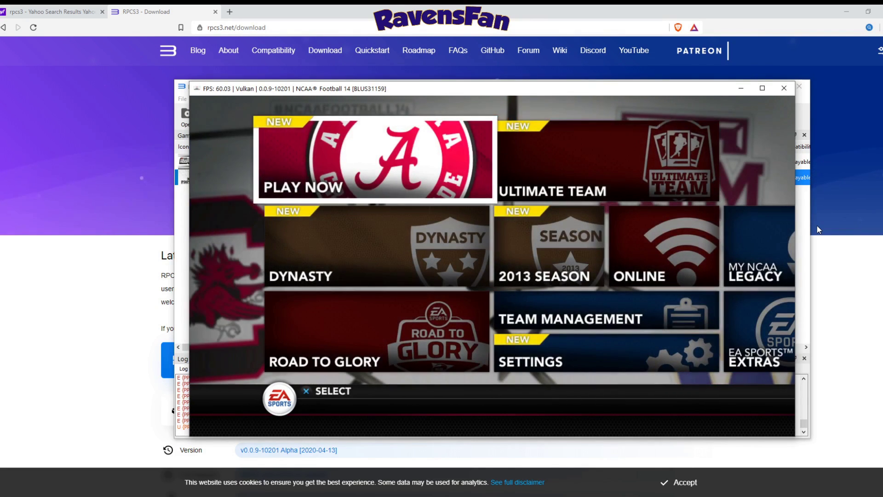
{"action": "left_click", "coordinate": [784, 88]}
{"action": "left_click", "coordinate": [449, 275]}
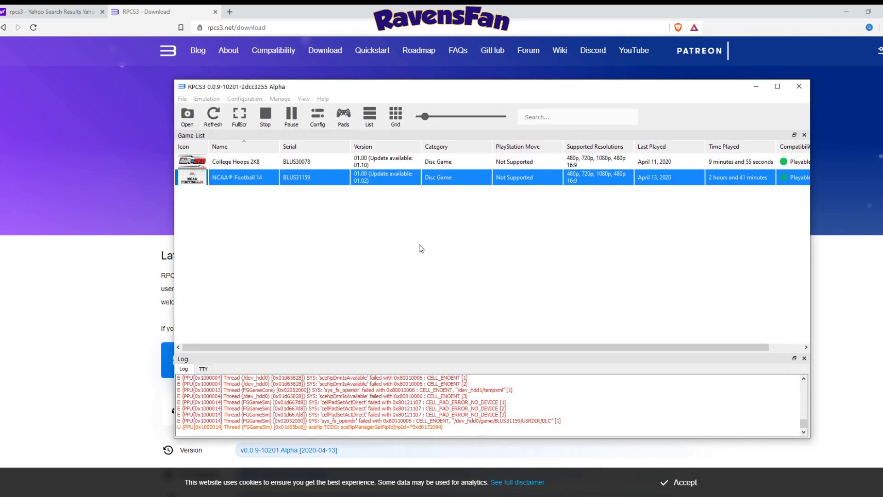
- Switch to the browser's rpcs3.net/download page and start downloading the latest Windows build
{"action": "left_click", "coordinate": [124, 307]}
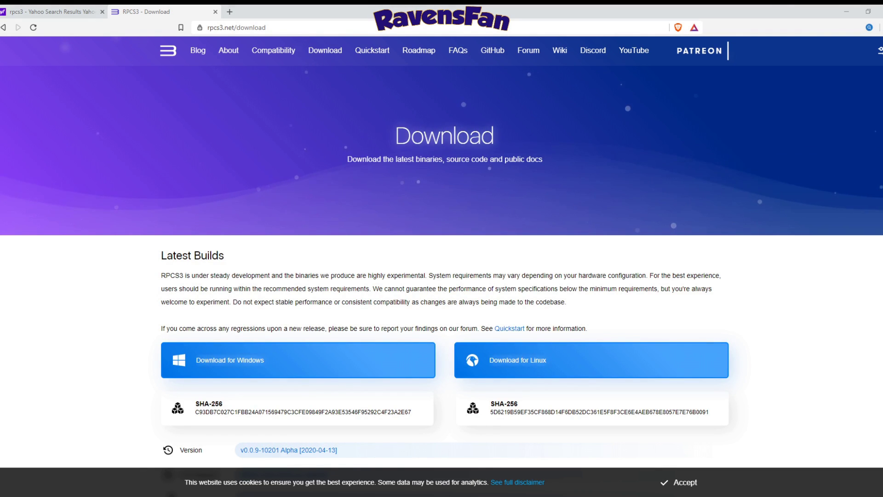
{"action": "left_click", "coordinate": [283, 26]}
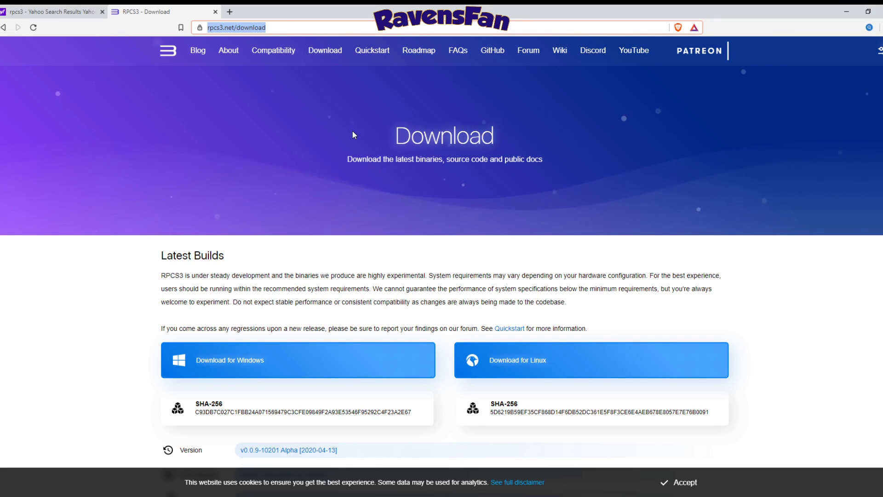
{"action": "scroll", "coordinate": [414, 304], "scroll_direction": "down", "scroll_amount": 1}
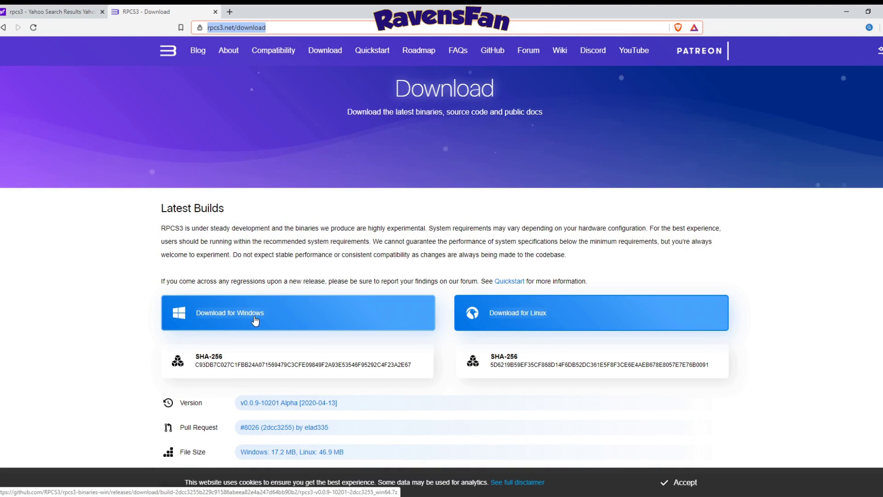
{"action": "scroll", "coordinate": [558, 317], "scroll_direction": "down", "scroll_amount": 3}
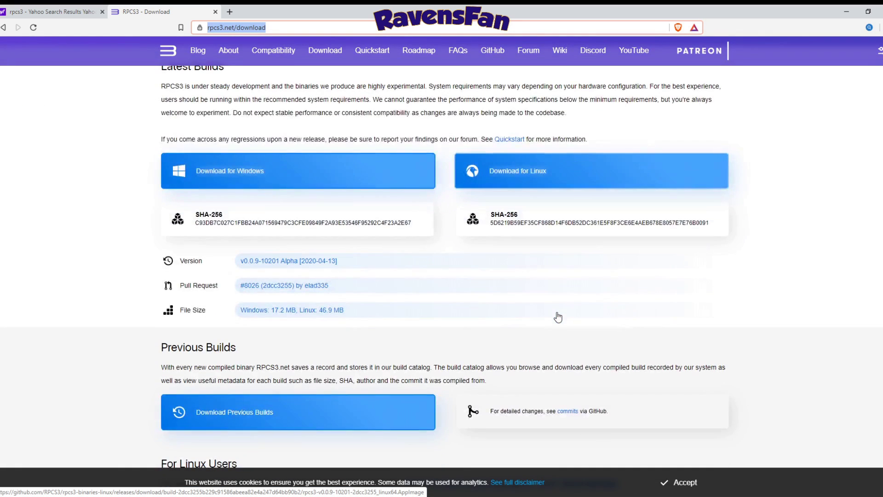
{"action": "scroll", "coordinate": [296, 221], "scroll_direction": "up", "scroll_amount": 2}
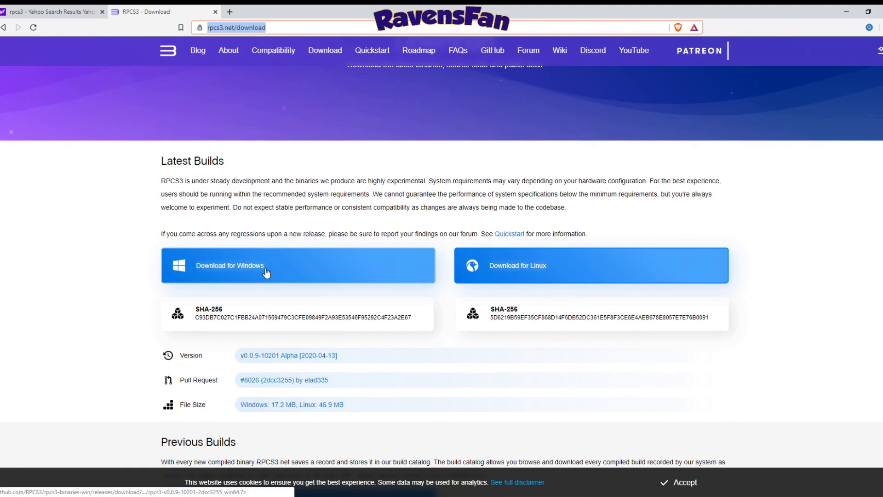
{"action": "left_click", "coordinate": [264, 270]}
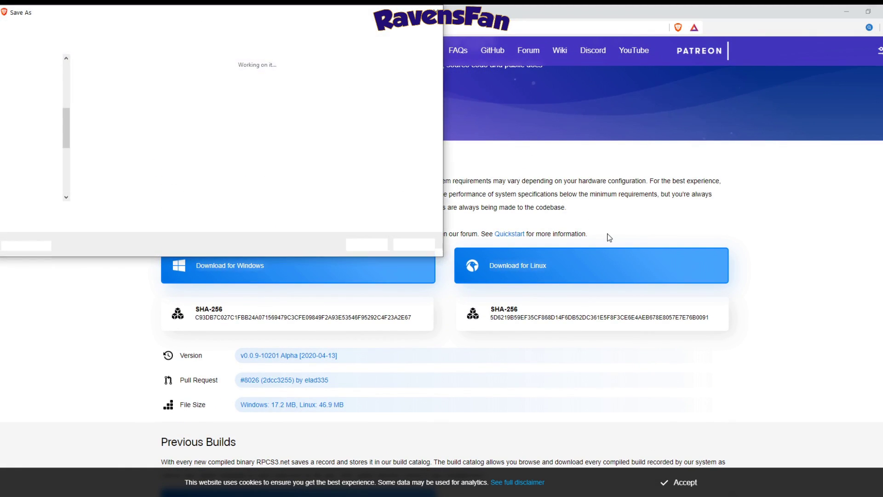
- Create a folder named RPCS3 on the Desktop and save the Windows build archive in it
{"action": "scroll", "coordinate": [32, 129], "scroll_direction": "up", "scroll_amount": 4}
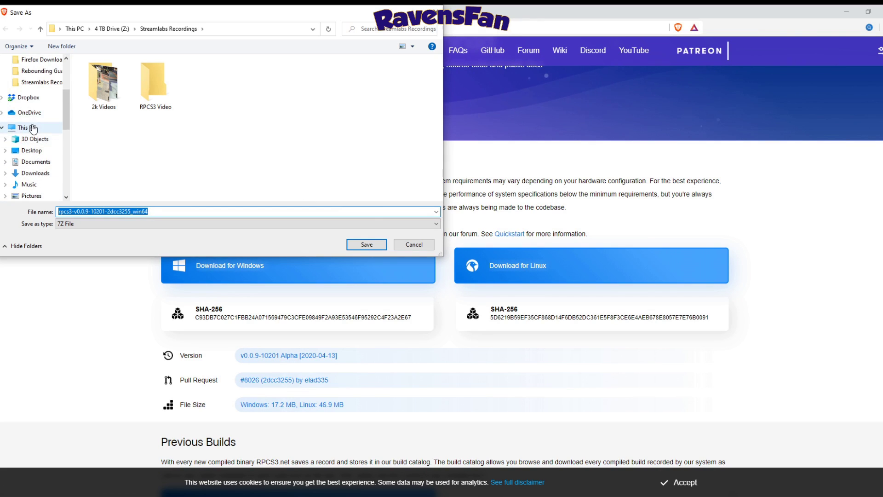
{"action": "left_click", "coordinate": [30, 79]}
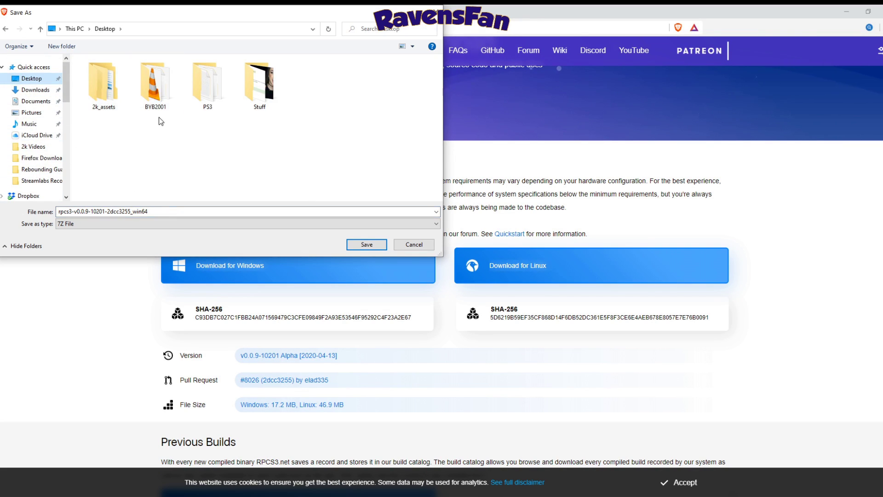
{"action": "right_click", "coordinate": [213, 128]}
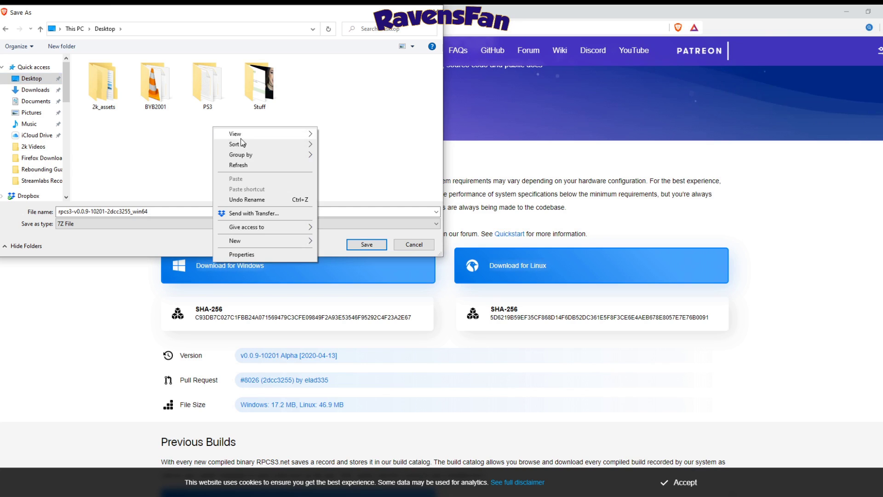
{"action": "mouse_move", "coordinate": [275, 249]}
{"action": "left_click", "coordinate": [329, 241]}
{"action": "type", "text": "RPCS3"}
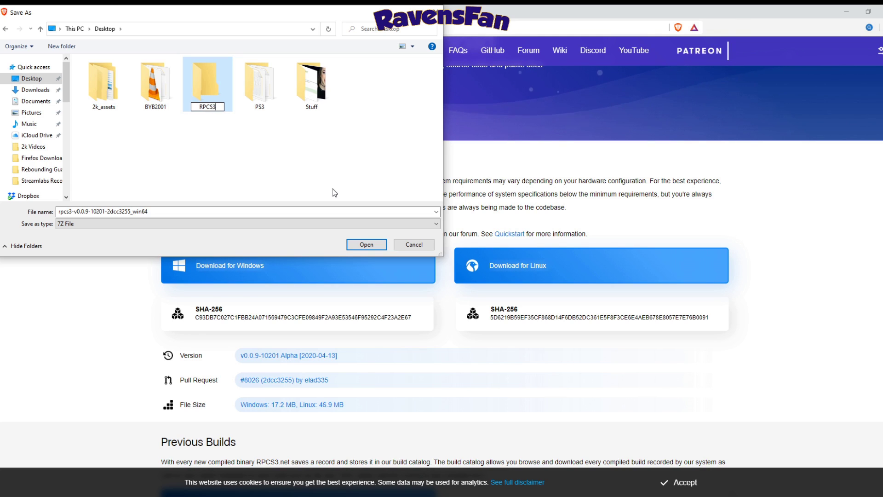
{"action": "key", "text": "Return"}
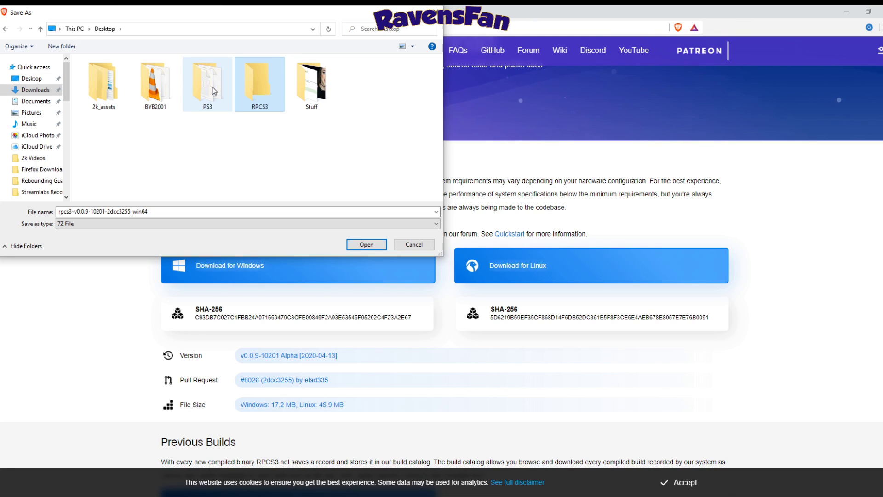
{"action": "double_click", "coordinate": [254, 82]}
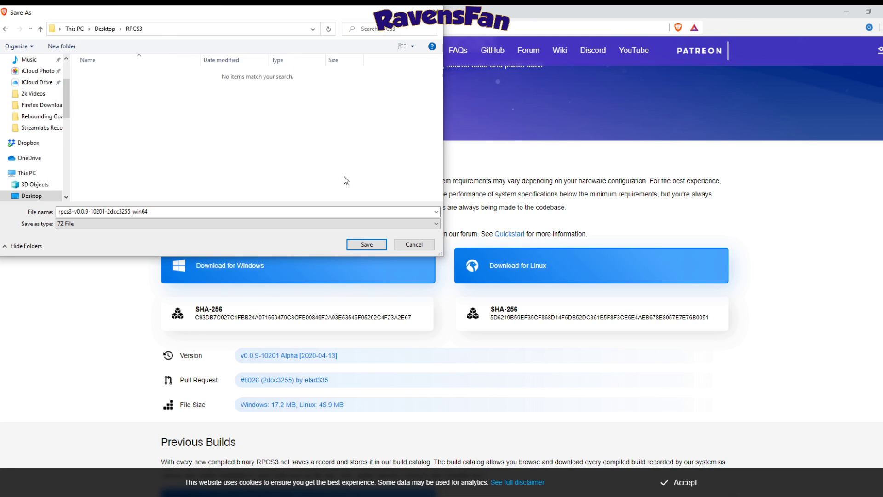
{"action": "left_click", "coordinate": [359, 246]}
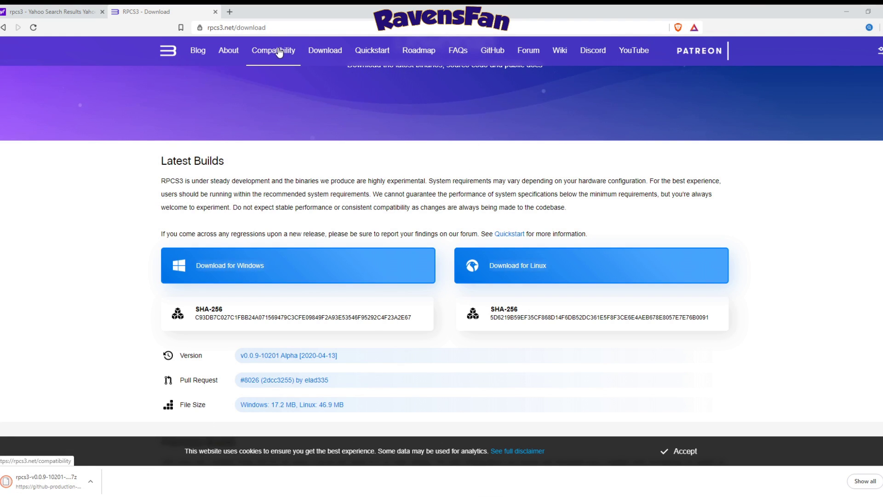
- Download the PlayStation 3 system software linked from the Quickstart page, saving PS3UPDAT in the Desktop RPCS3 folder
{"action": "left_click", "coordinate": [361, 53]}
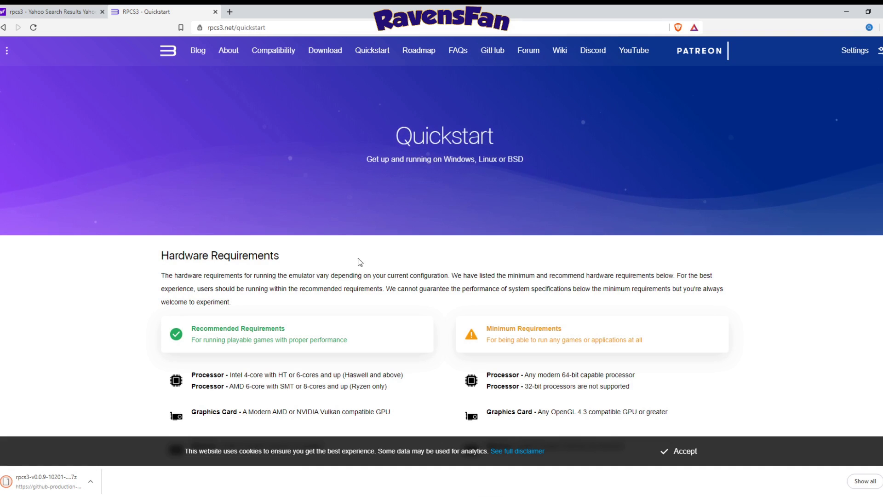
{"action": "scroll", "coordinate": [240, 336], "scroll_direction": "down", "scroll_amount": 4}
{"action": "scroll", "coordinate": [240, 331], "scroll_direction": "down", "scroll_amount": 3}
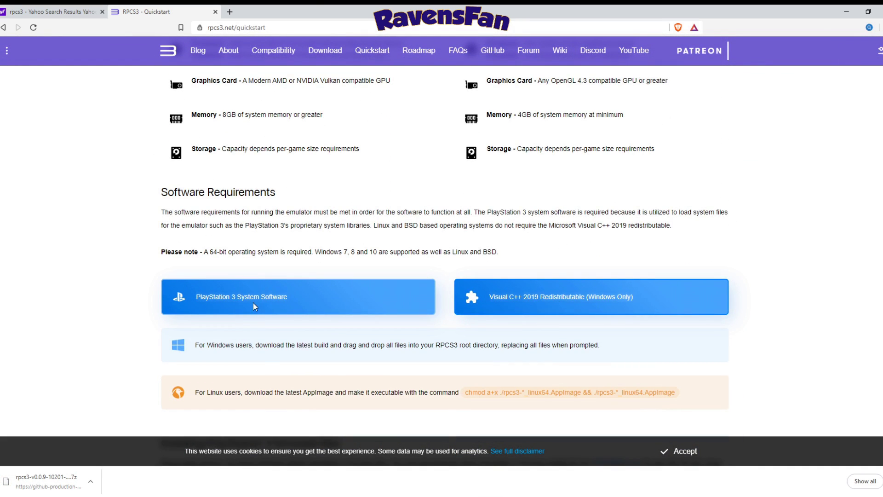
{"action": "left_click", "coordinate": [254, 307]}
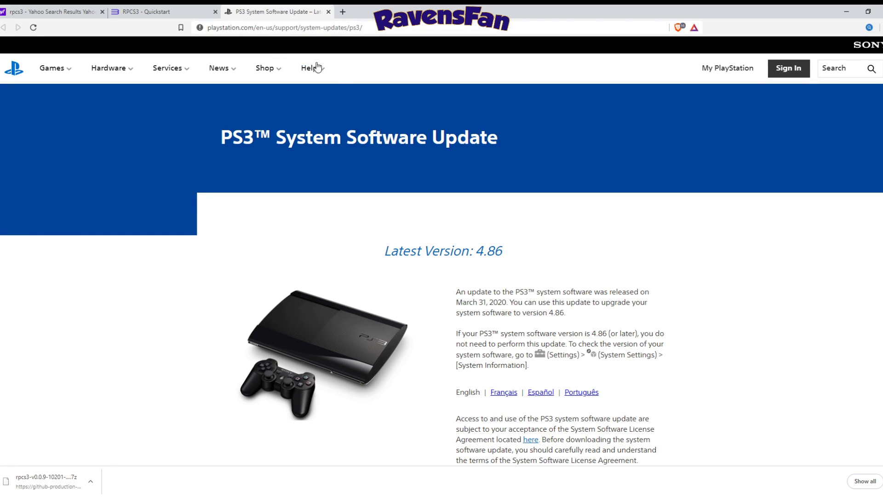
{"action": "scroll", "coordinate": [443, 215], "scroll_direction": "down", "scroll_amount": 6}
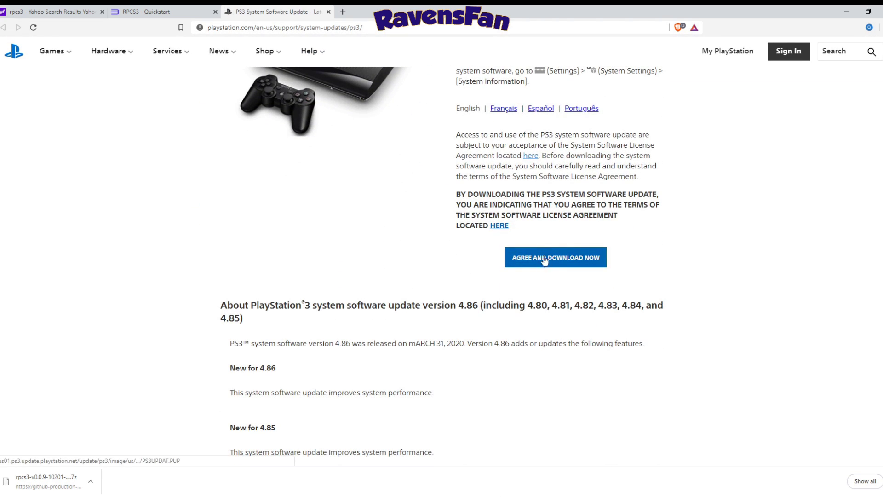
{"action": "left_click", "coordinate": [566, 263]}
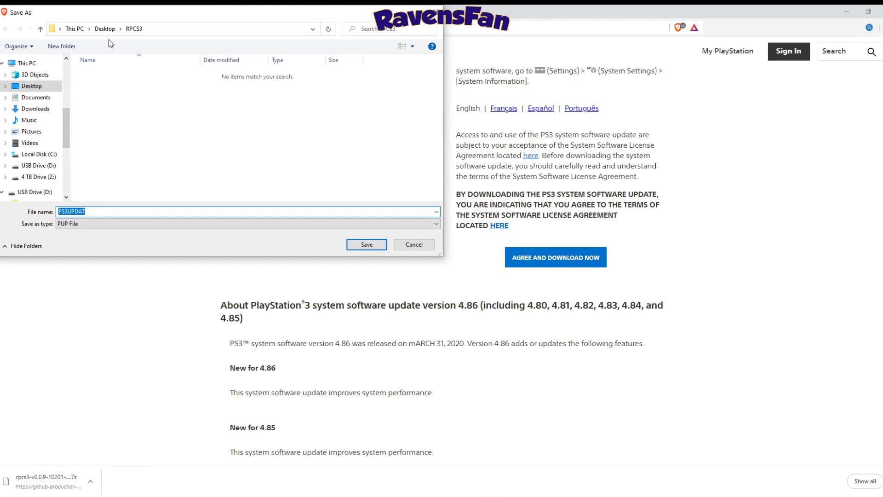
{"action": "left_click", "coordinate": [363, 243]}
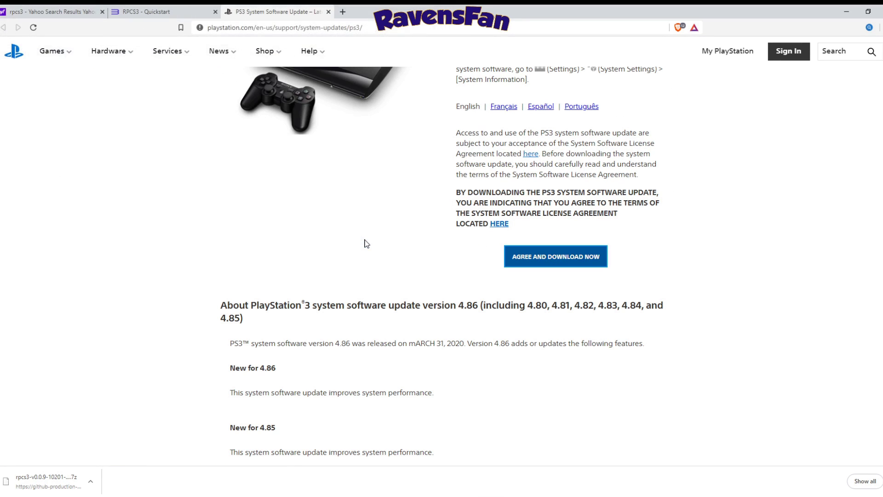
- Return to the Quickstart page and extract the rpcs3 7z archive directly into the Desktop RPCS3 folder with 7-Zip
{"action": "left_click", "coordinate": [141, 10]}
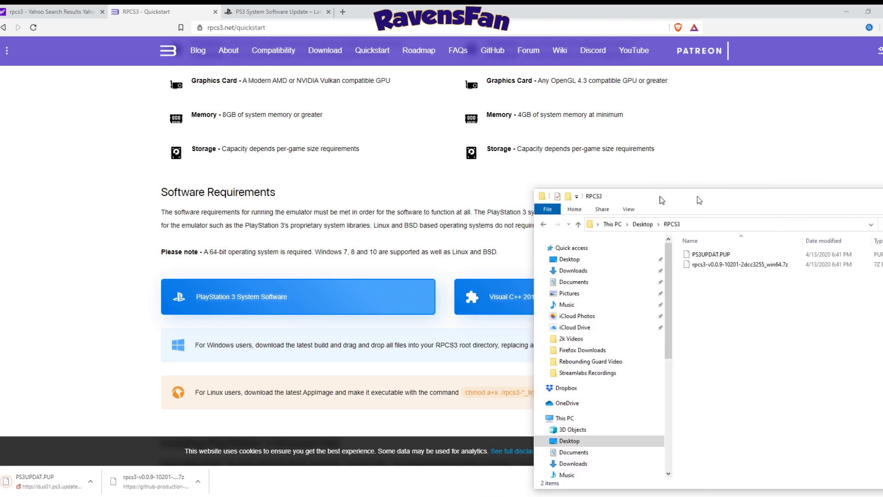
{"action": "left_click", "coordinate": [338, 176]}
{"action": "right_click", "coordinate": [338, 176]}
{"action": "mouse_move", "coordinate": [402, 190]}
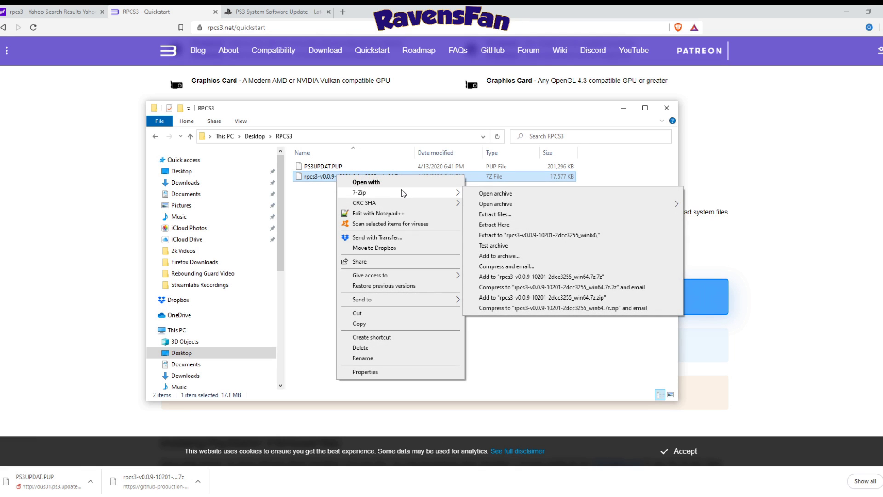
{"action": "left_click", "coordinate": [522, 224]}
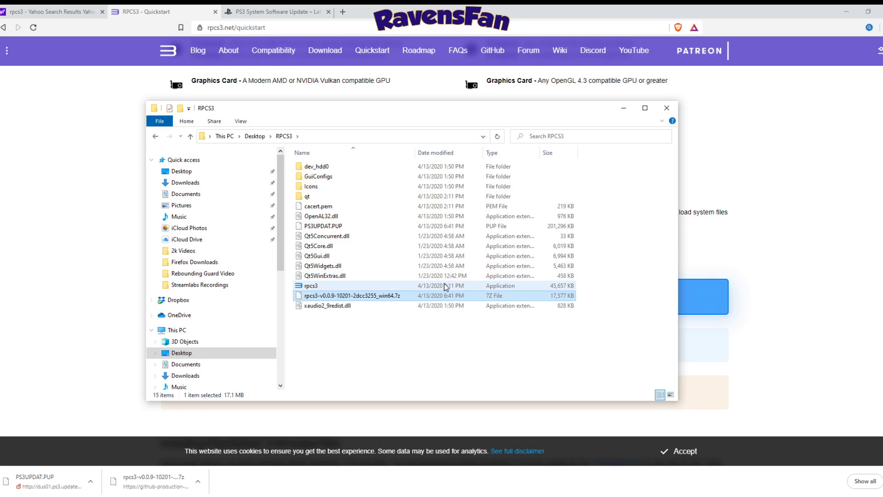
{"action": "left_click", "coordinate": [382, 337]}
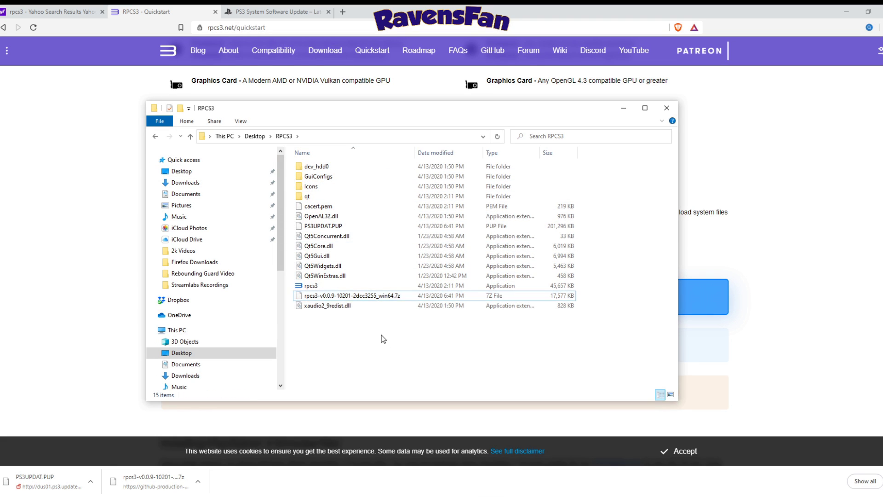
- Launch the extracted rpcs3 application, acknowledge having read the Quickstart guide to continue, and close the older RPCS3 window
{"action": "left_click", "coordinate": [312, 286]}
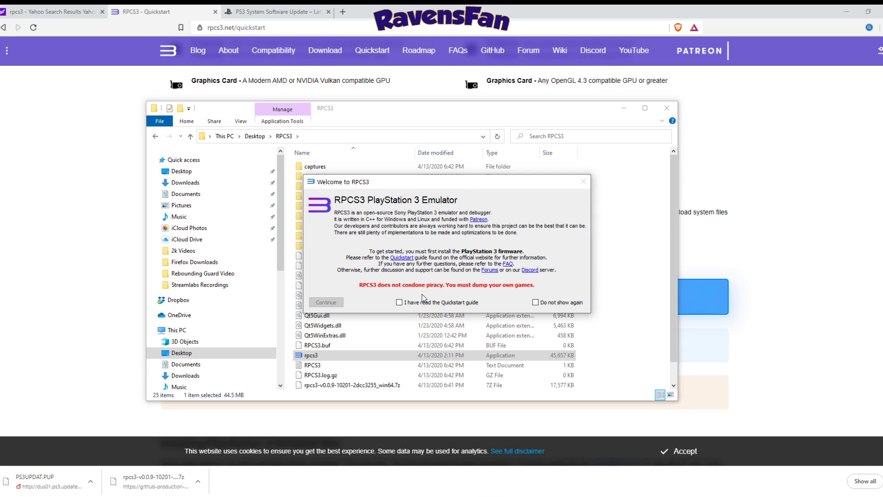
{"action": "left_click", "coordinate": [399, 303]}
{"action": "left_click", "coordinate": [326, 303]}
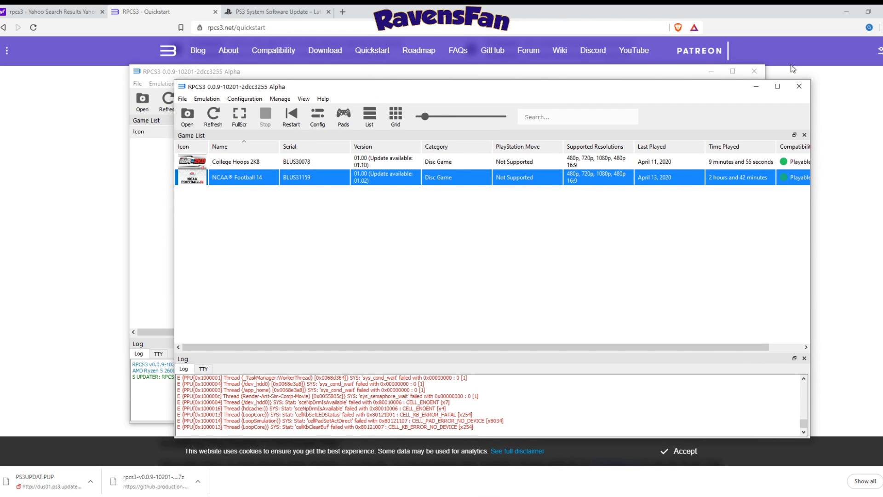
{"action": "left_click", "coordinate": [799, 87]}
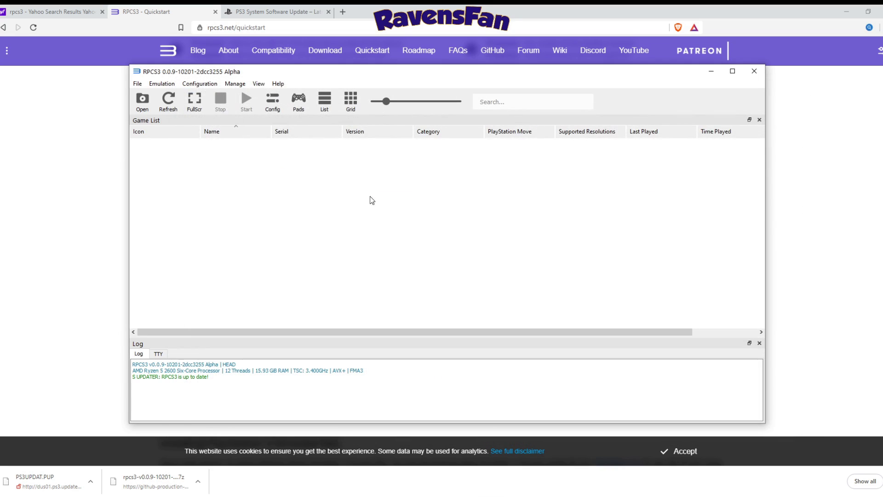
- Install the PlayStation 3 firmware from PS3UPDAT.PUP in the Desktop RPCS3 folder and acknowledge the completed installation
{"action": "left_click", "coordinate": [137, 84]}
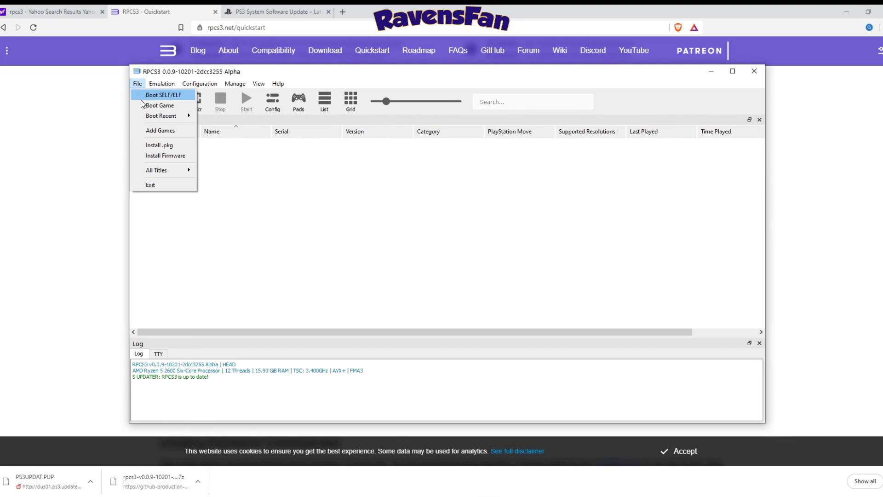
{"action": "left_click", "coordinate": [162, 156]}
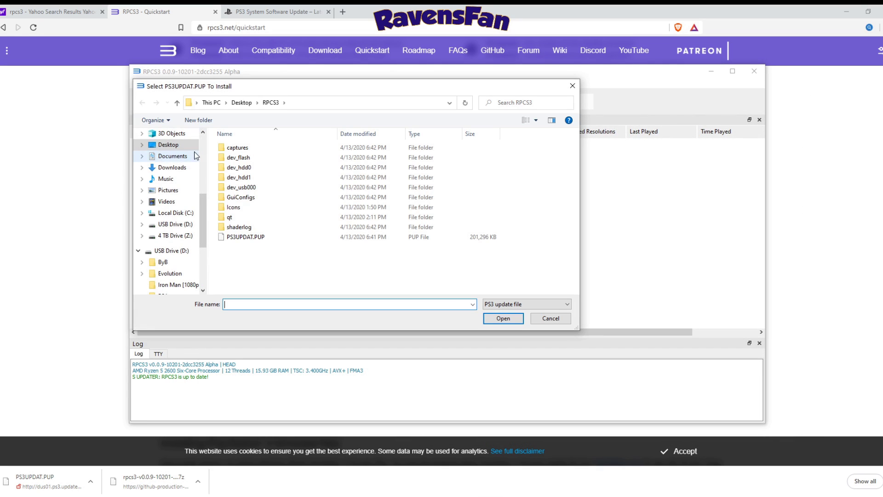
{"action": "left_click", "coordinate": [249, 236]}
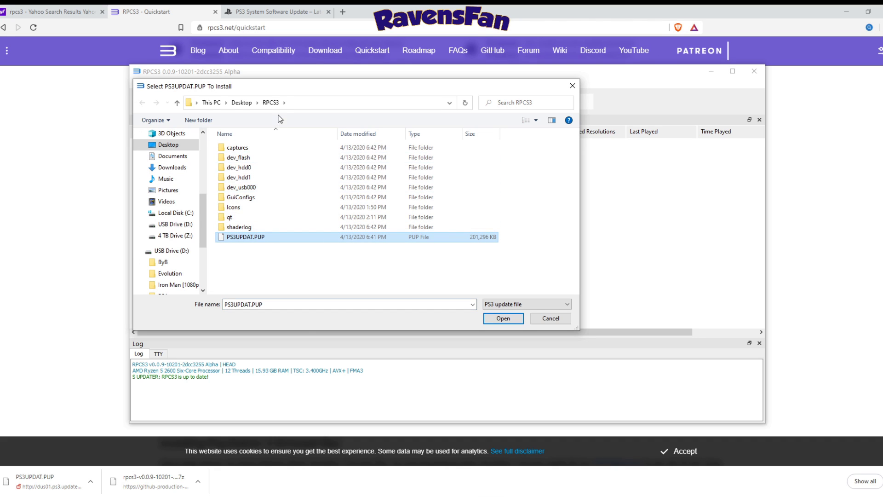
{"action": "left_click", "coordinate": [504, 318]}
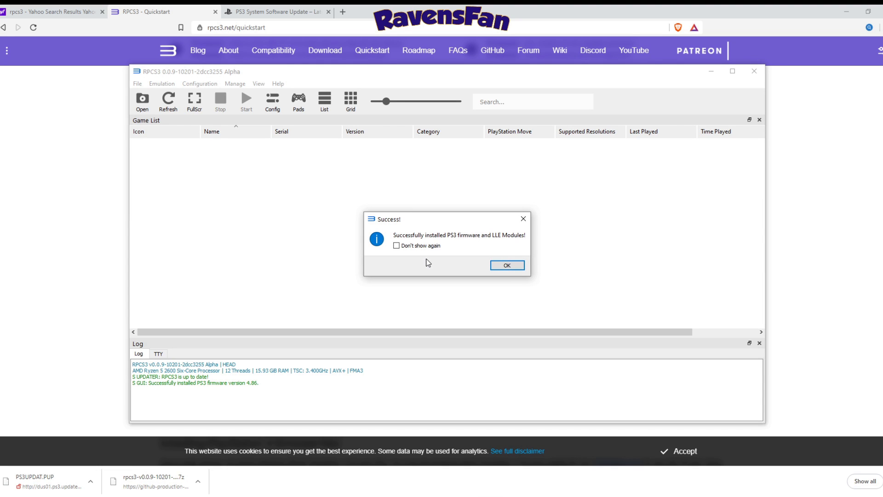
{"action": "left_click", "coordinate": [520, 265]}
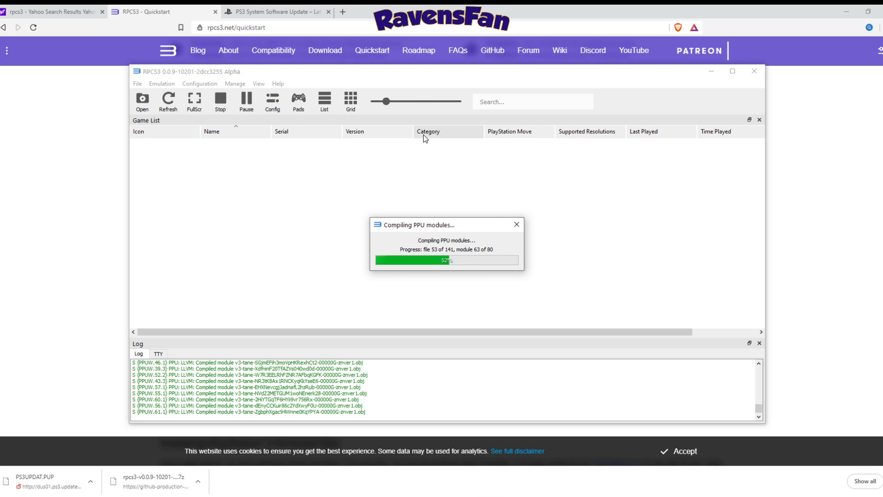
- Switch to the browser and search the RPCS3 Compatibility list for "ncaa football" to check each game's status
{"action": "left_click", "coordinate": [89, 142]}
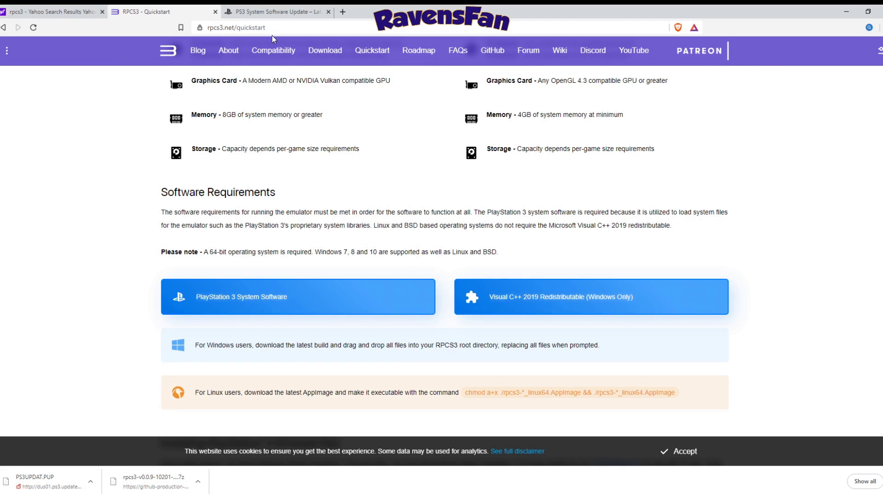
{"action": "left_click", "coordinate": [276, 51]}
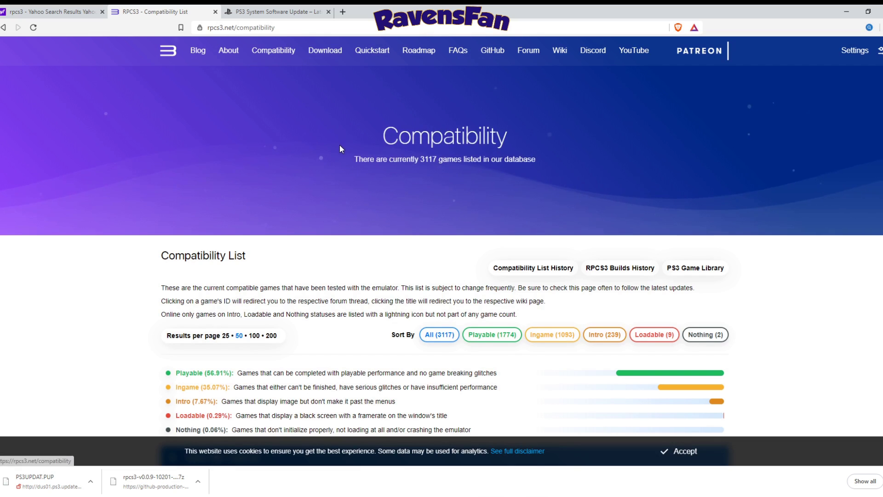
{"action": "scroll", "coordinate": [340, 148], "scroll_direction": "down", "scroll_amount": 3}
{"action": "left_click", "coordinate": [331, 316]}
{"action": "type", "text": "ncaa foo"}
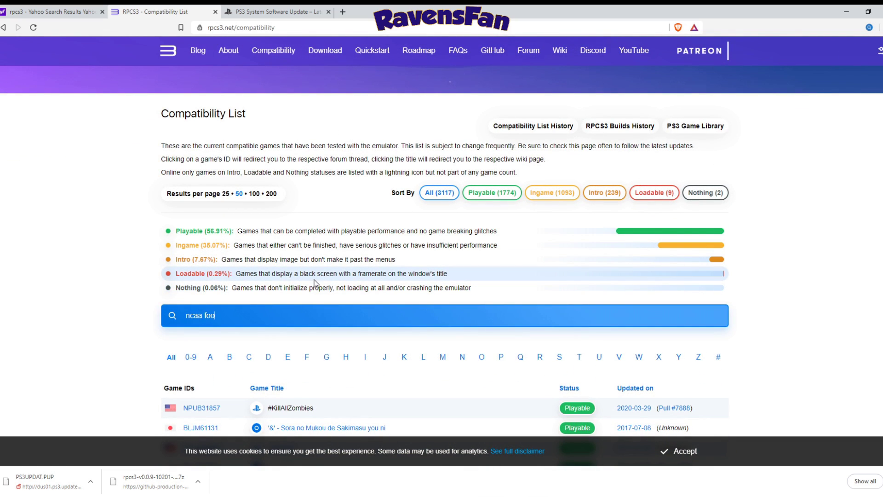
{"action": "type", "text": "tball"}
{"action": "key", "text": "Return"}
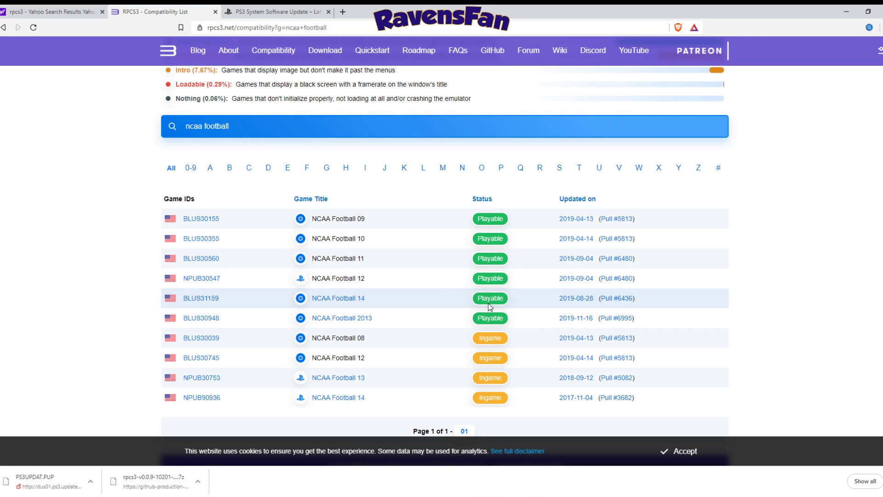
{"action": "scroll", "coordinate": [489, 305], "scroll_direction": "up", "scroll_amount": 2}
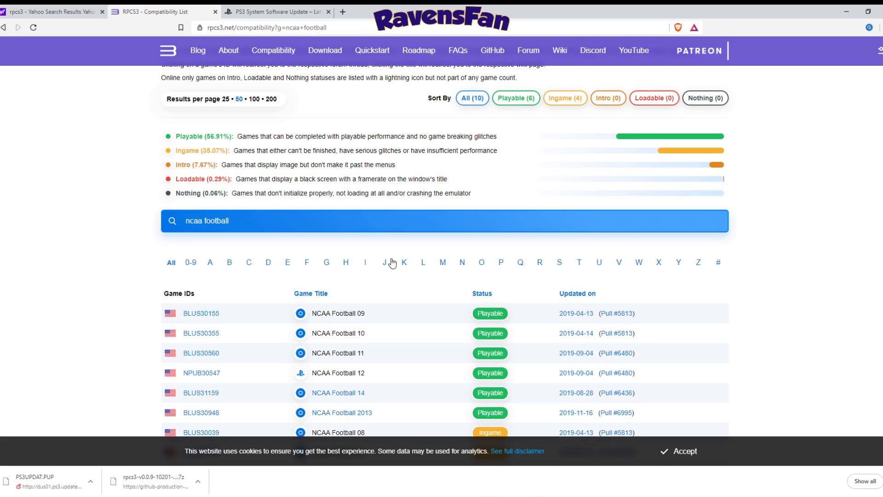
- Return to RPCS3, let the PPU modules compile, and set Player 1's gamepad handler to XInput
{"action": "mouse_move", "coordinate": [536, 494]}
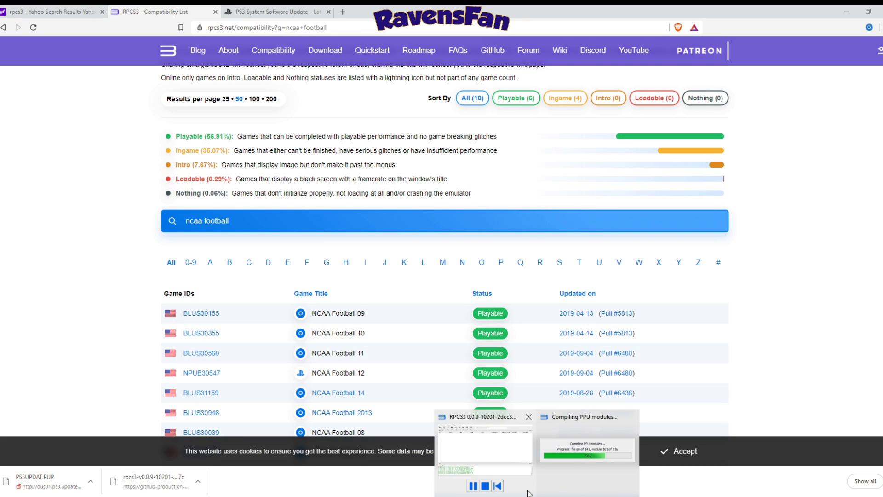
{"action": "left_click", "coordinate": [557, 449]}
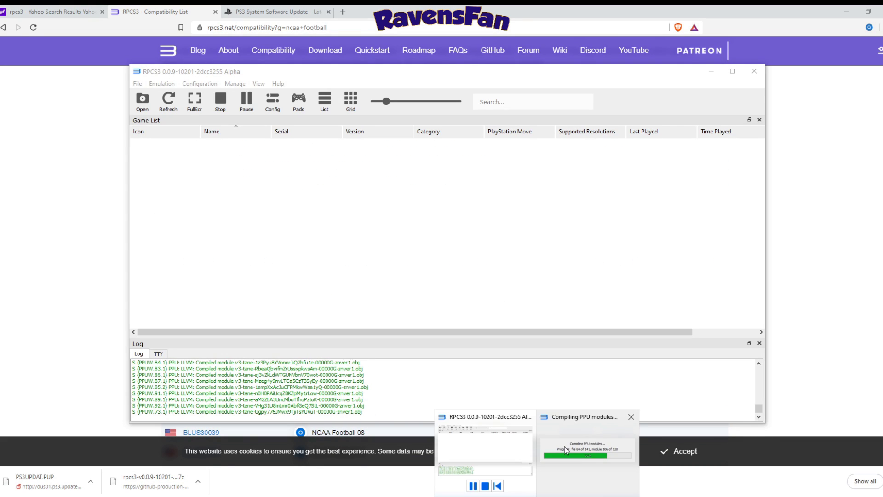
{"action": "left_click", "coordinate": [564, 446]}
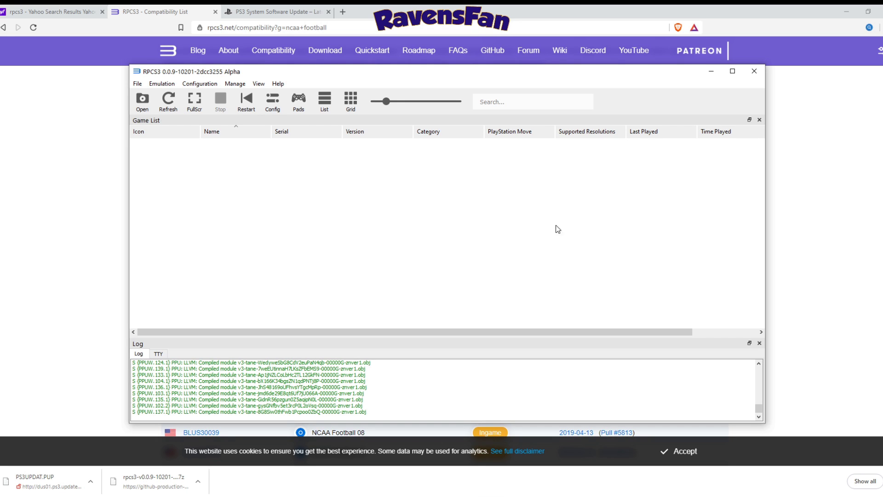
{"action": "left_click", "coordinate": [299, 100]}
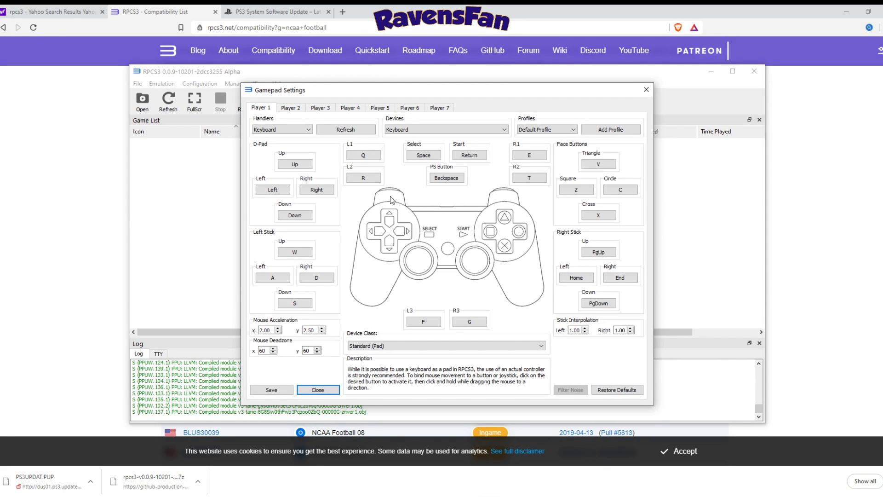
{"action": "left_click", "coordinate": [268, 131]}
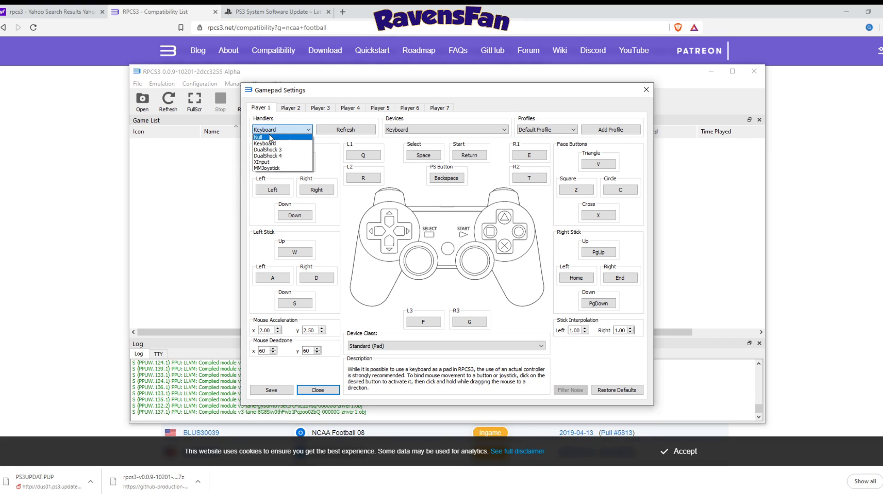
{"action": "left_click", "coordinate": [275, 162]}
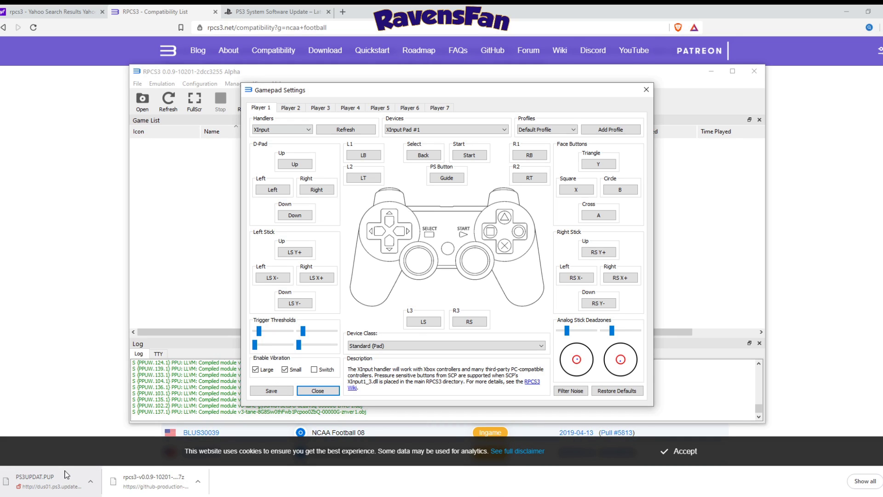
- Search Windows for "blue" and open the top result
{"action": "left_click", "coordinate": [62, 496]}
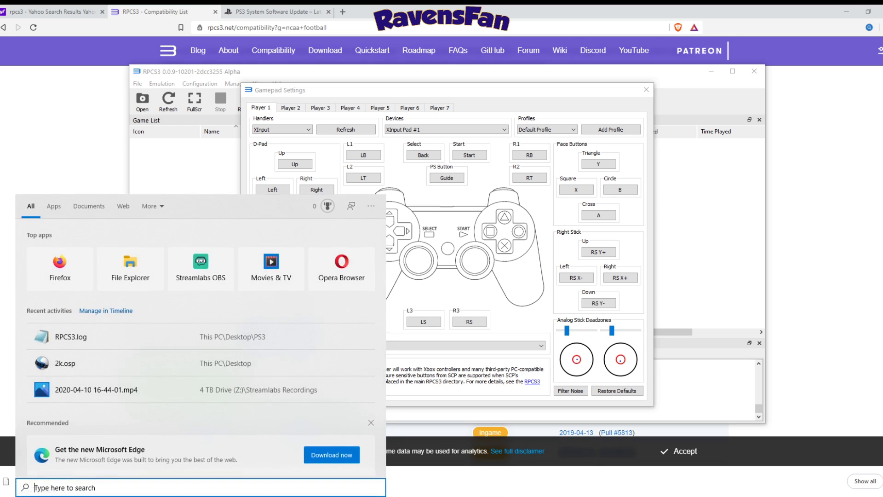
{"action": "type", "text": "blue"}
{"action": "key", "text": "Return"}
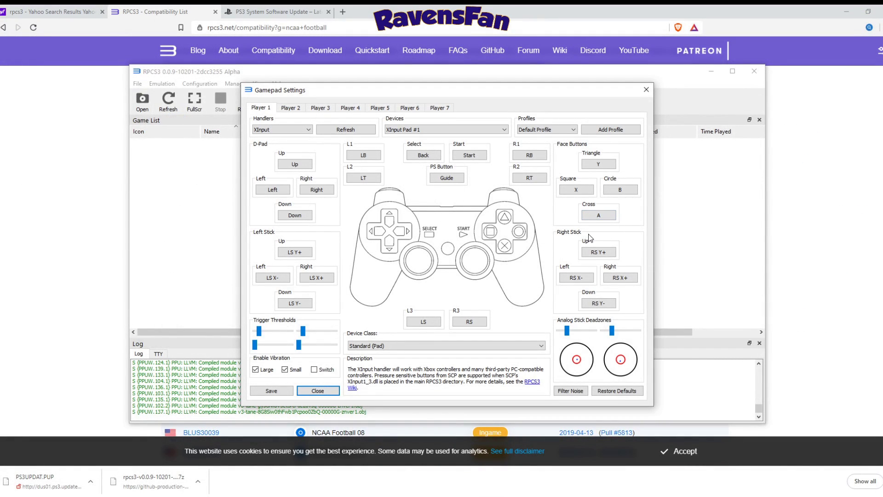
- View Player 2's gamepad settings, return to Player 1, and close the Gamepad Settings
{"action": "left_click", "coordinate": [295, 109]}
{"action": "left_click", "coordinate": [260, 108]}
{"action": "left_click", "coordinate": [646, 90]}
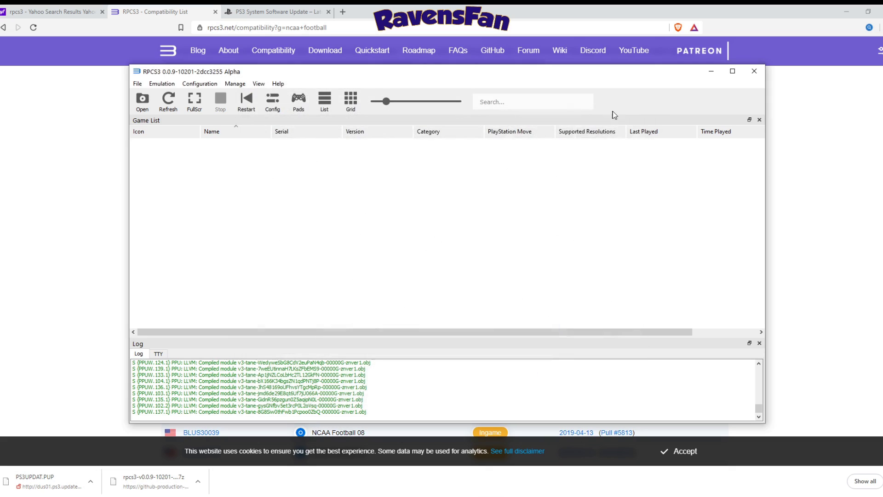
- Open the emulator's GPU configuration and set the renderer to Vulkan
{"action": "left_click", "coordinate": [203, 83]}
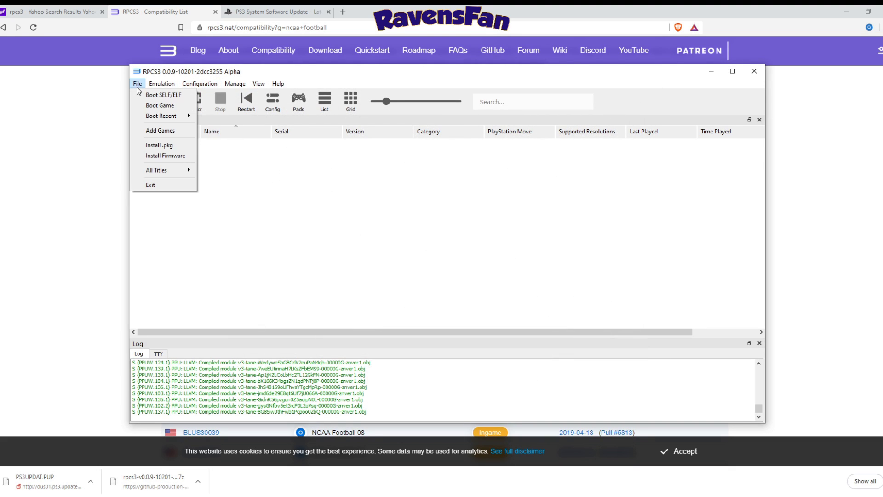
{"action": "left_click", "coordinate": [202, 95]}
{"action": "left_click", "coordinate": [419, 248]}
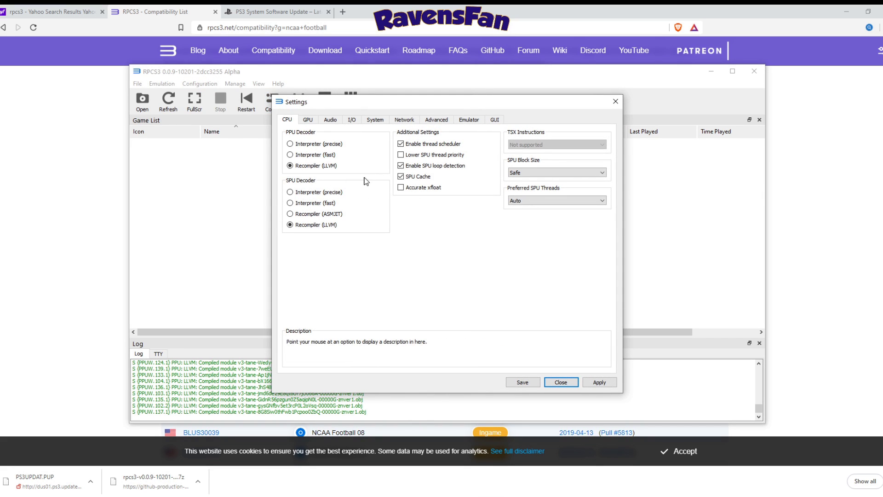
{"action": "left_click", "coordinate": [307, 121]}
{"action": "left_click", "coordinate": [321, 145]}
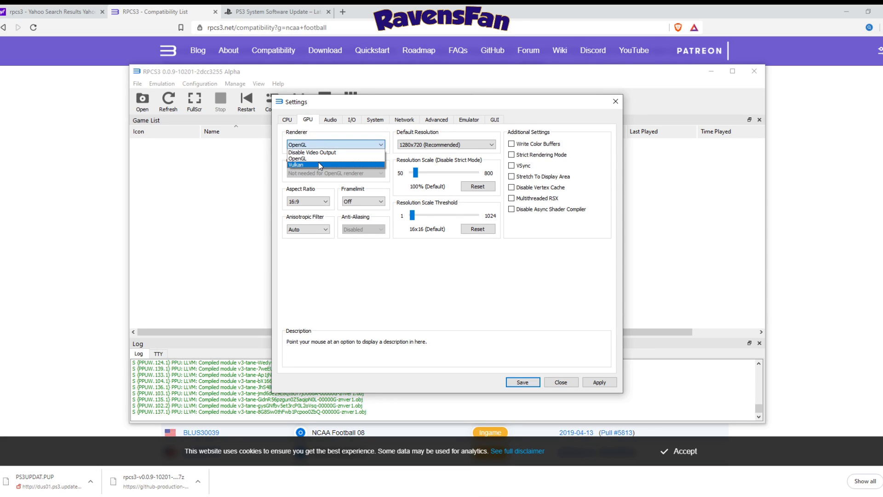
{"action": "left_click", "coordinate": [319, 162]}
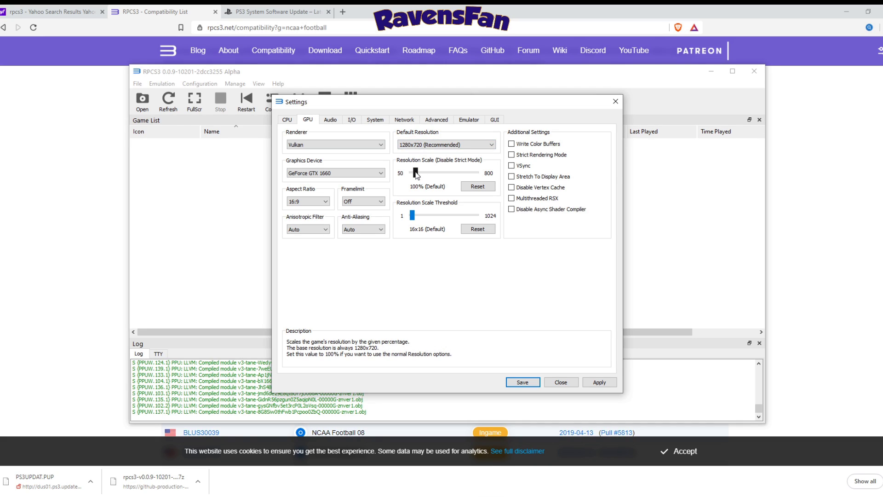
- Set the resolution scale to 150% (1920x1080) and the anisotropic filter to 8x, and save the settings
{"action": "left_click_drag", "start_coordinate": [416, 173], "coordinate": [417, 173]}
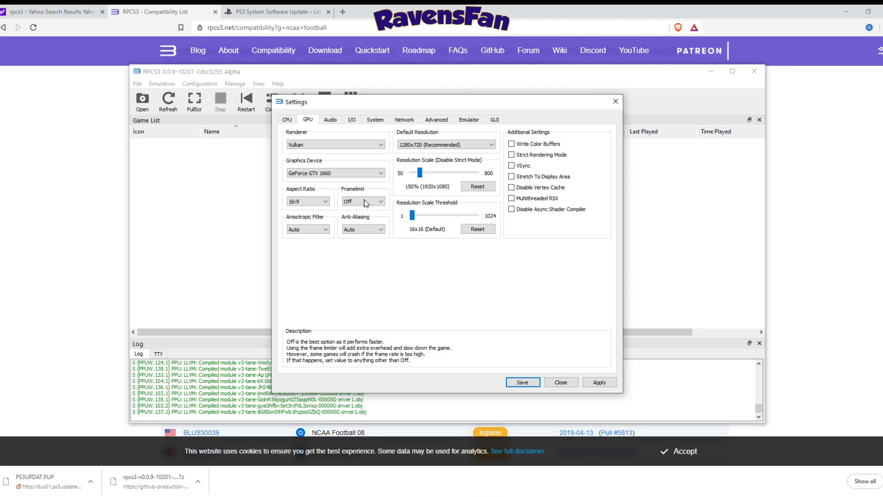
{"action": "left_click", "coordinate": [307, 230]}
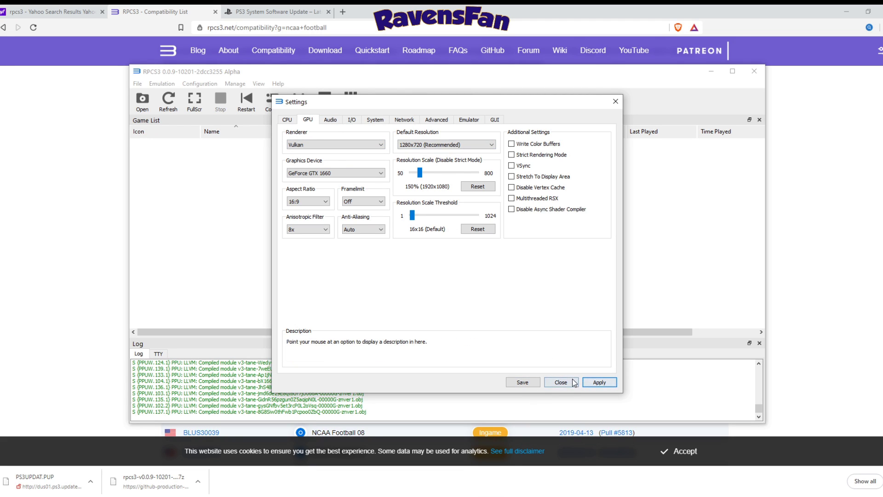
{"action": "left_click", "coordinate": [523, 382]}
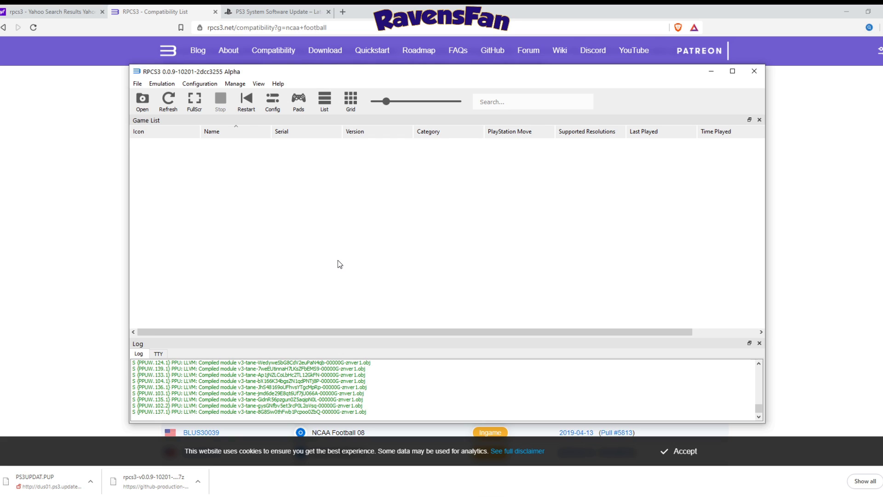
- Add the NCAA 14 folder from the Emulator folder on the 4 TB Drive (Z:) to the game list
{"action": "left_click", "coordinate": [139, 84]}
{"action": "left_click", "coordinate": [153, 132]}
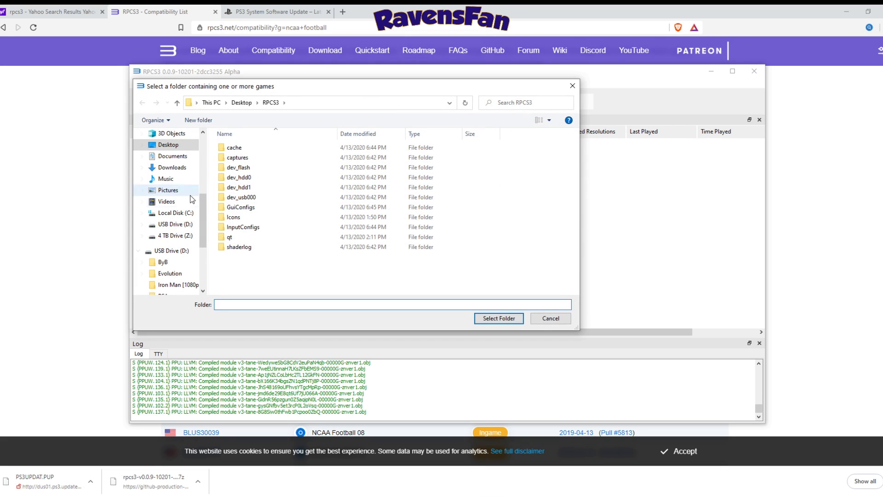
{"action": "left_click", "coordinate": [176, 236]}
{"action": "left_click", "coordinate": [247, 187]}
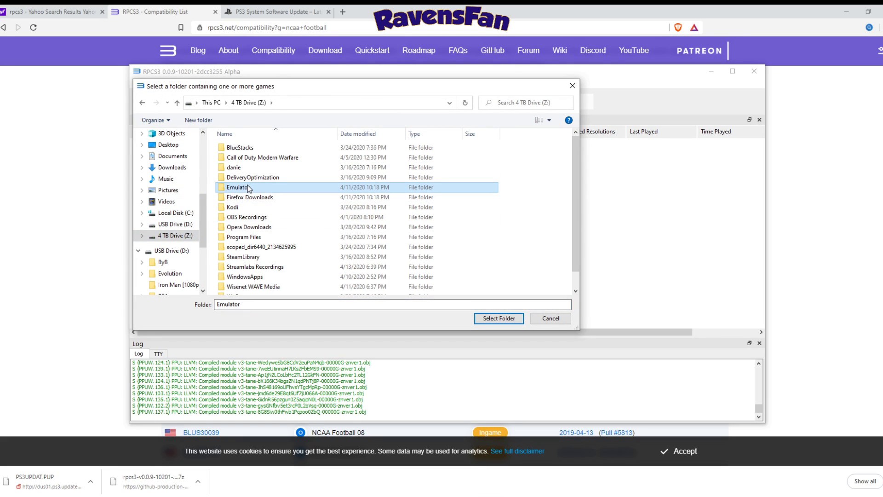
{"action": "double_click", "coordinate": [268, 188]}
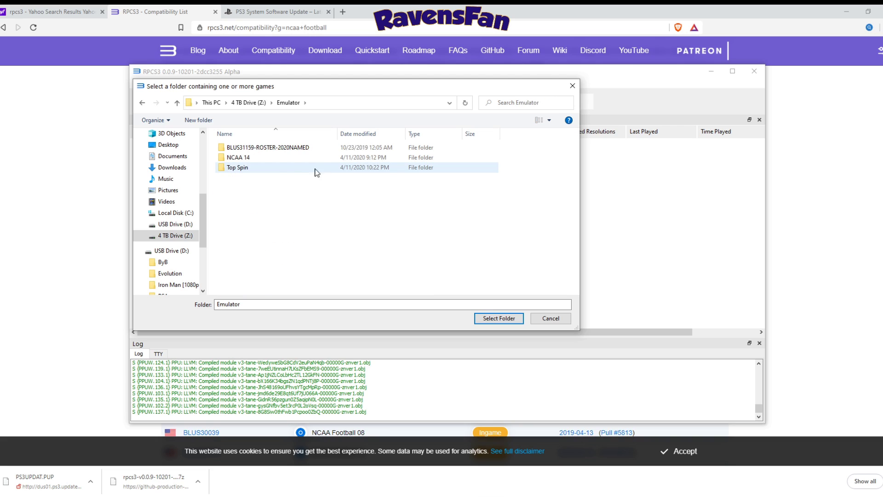
{"action": "left_click", "coordinate": [266, 158]}
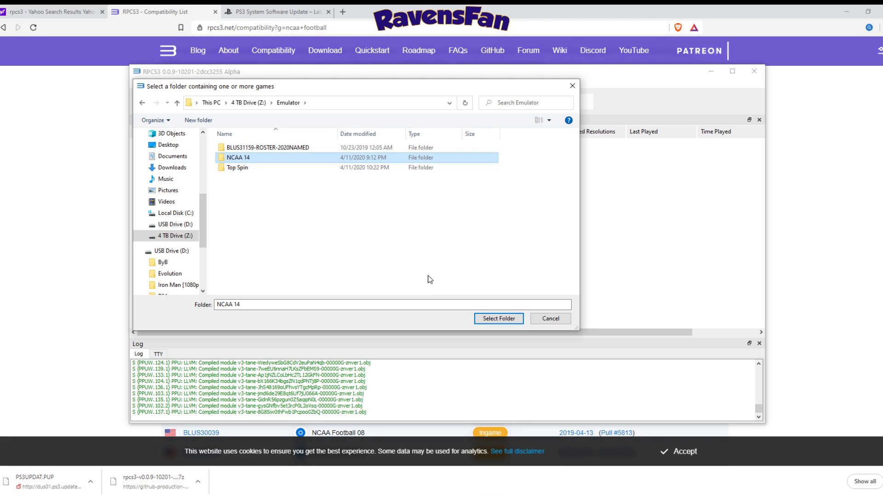
{"action": "left_click", "coordinate": [498, 322]}
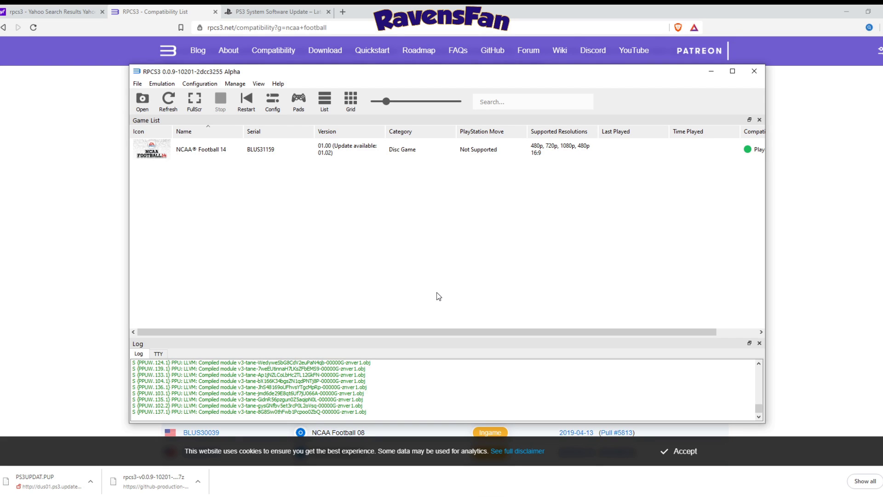
{"action": "left_click", "coordinate": [357, 148]}
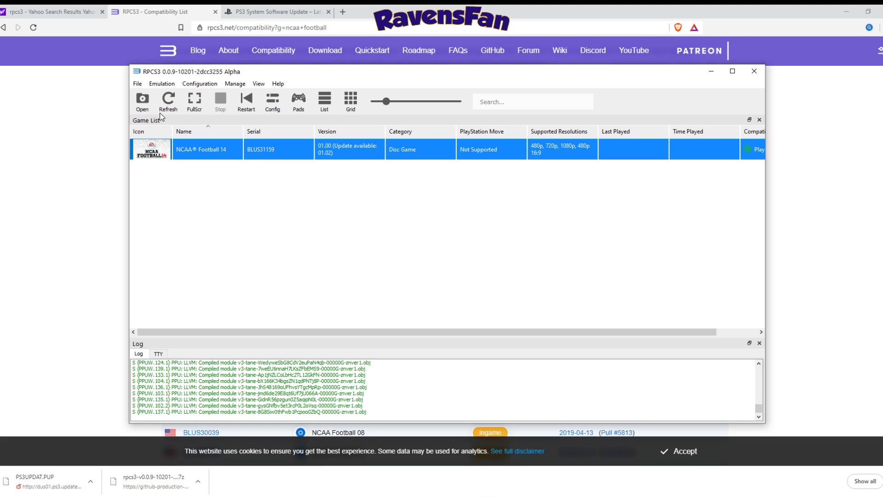
{"action": "left_click", "coordinate": [137, 84]}
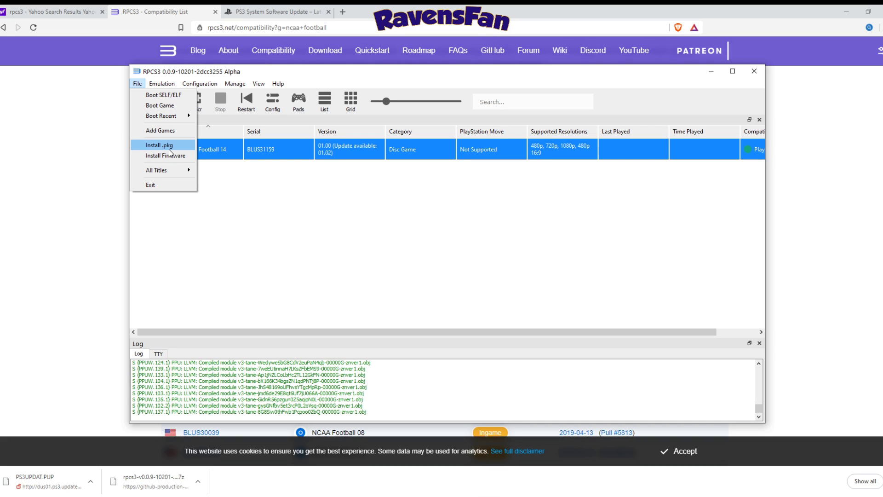
{"action": "left_click", "coordinate": [363, 201]}
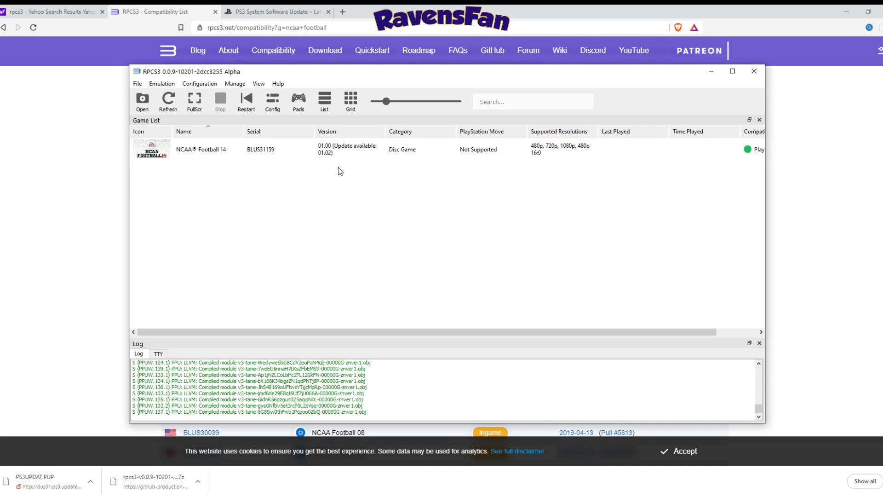
- Boot NCAA Football 14 from the game list
{"action": "left_click", "coordinate": [290, 158]}
{"action": "right_click", "coordinate": [289, 152]}
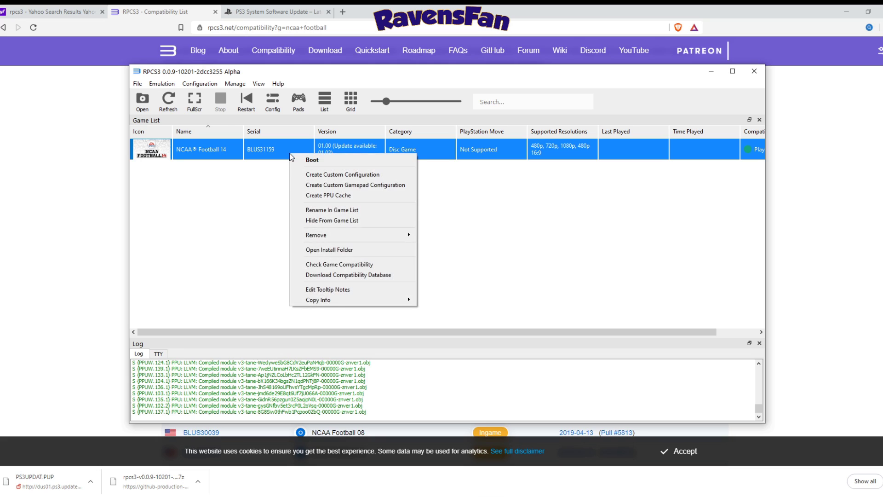
{"action": "left_click", "coordinate": [319, 163]}
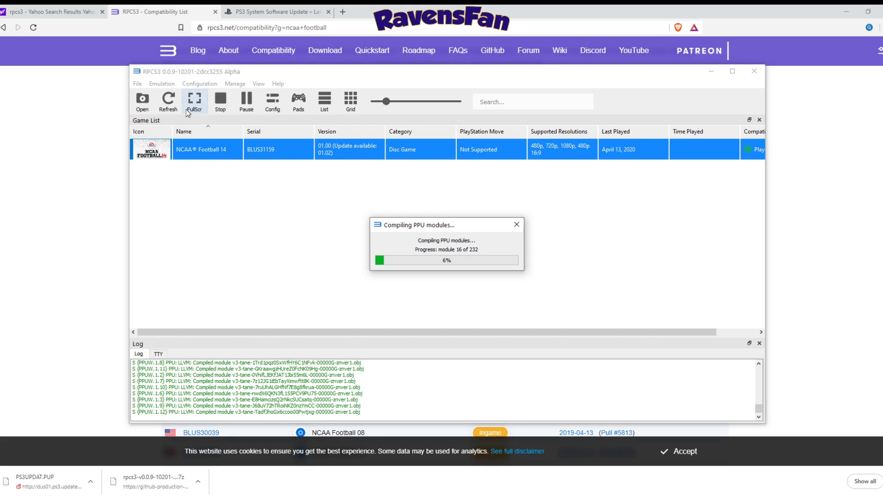
- Try to add the Top Spin folder from the Emulator folder on the 4 TB Drive (Z:) to the game list
{"action": "left_click", "coordinate": [138, 83]}
{"action": "left_click", "coordinate": [156, 131]}
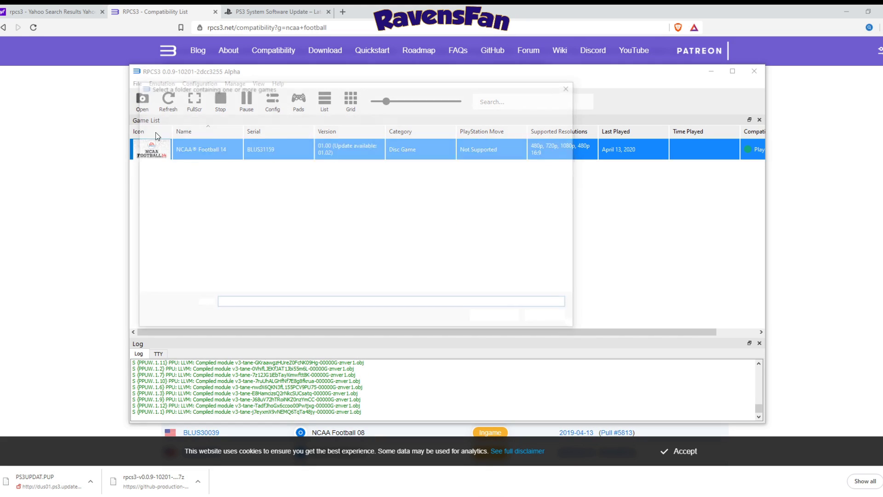
{"action": "left_click", "coordinate": [168, 236]}
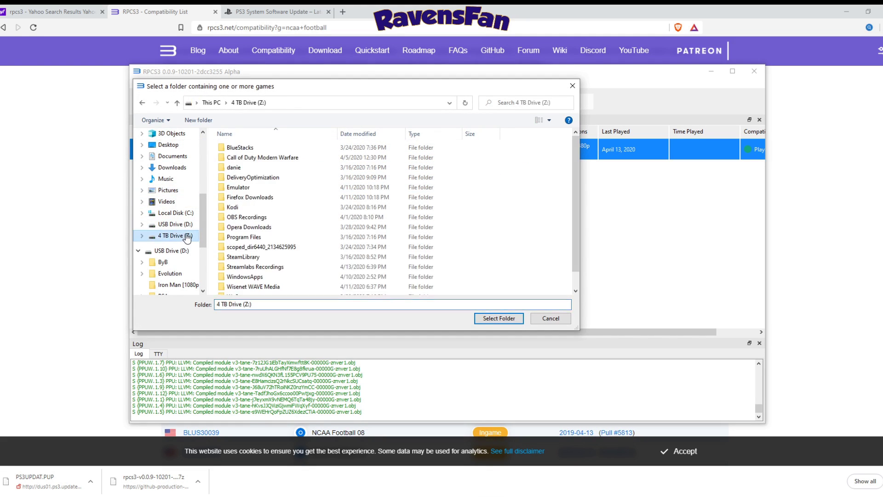
{"action": "double_click", "coordinate": [243, 188]}
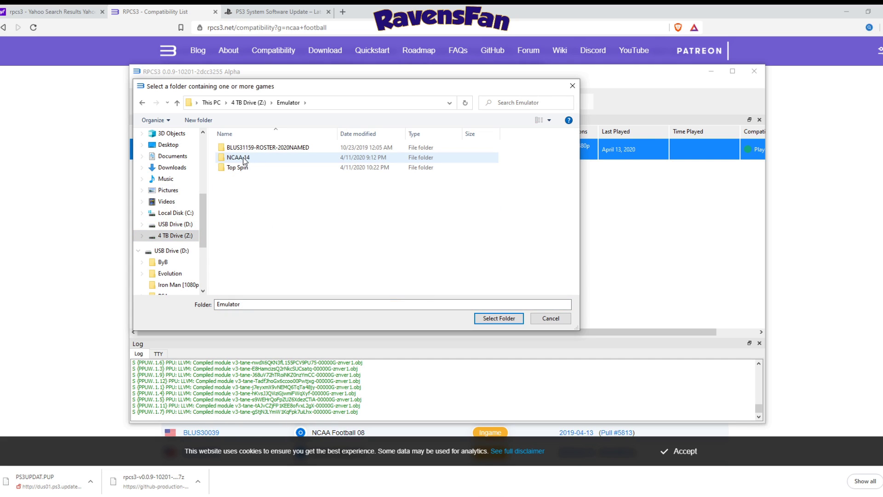
{"action": "left_click", "coordinate": [243, 168]}
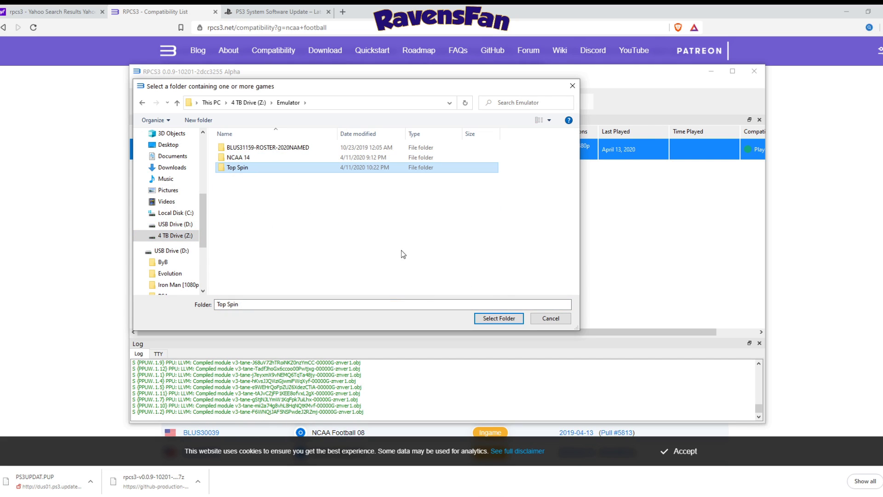
{"action": "left_click", "coordinate": [514, 319]}
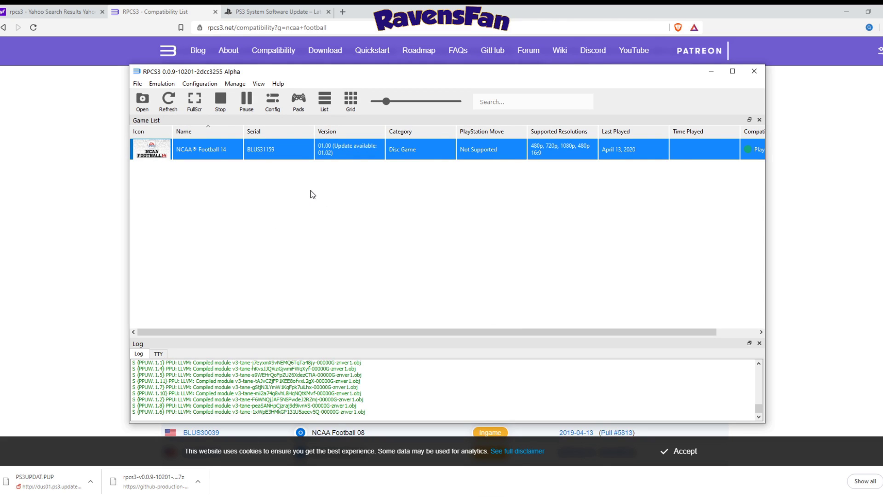
- Try to add the TS subfolder of Emulator\Top Spin on the 4 TB Drive (Z:) to the game list
{"action": "left_click", "coordinate": [137, 83]}
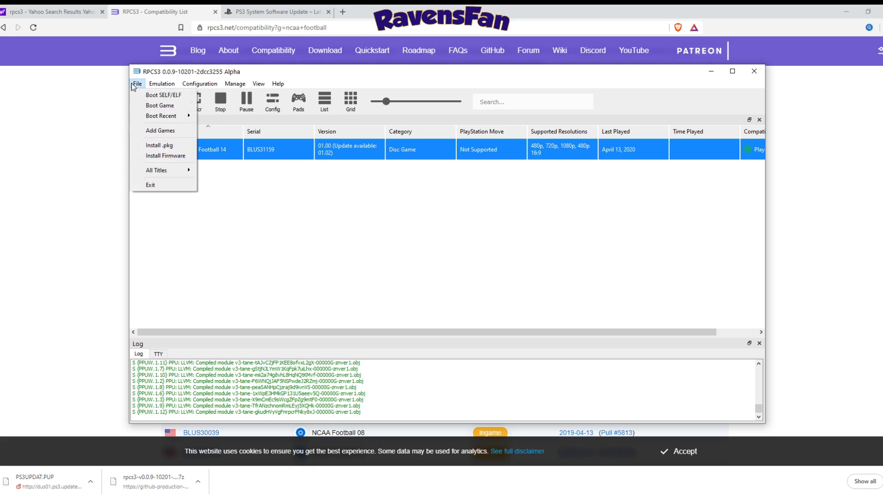
{"action": "left_click", "coordinate": [160, 131]}
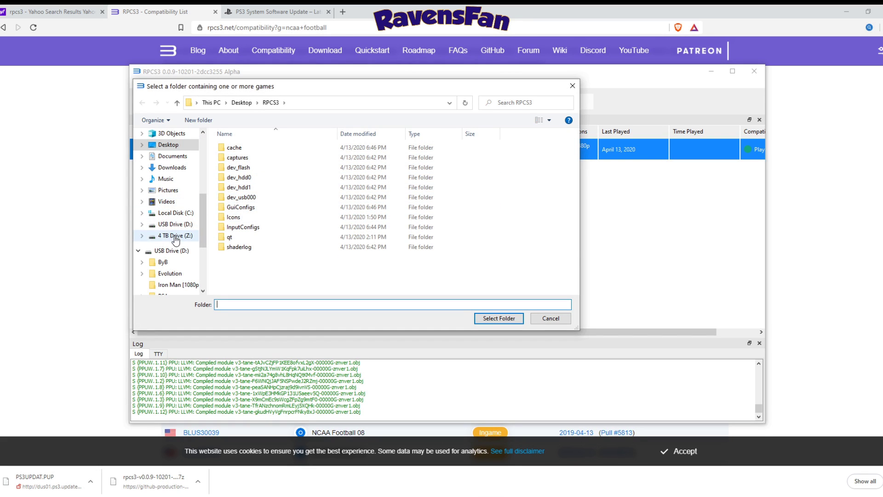
{"action": "left_click", "coordinate": [177, 235]}
{"action": "left_click", "coordinate": [258, 189]}
{"action": "double_click", "coordinate": [258, 191]}
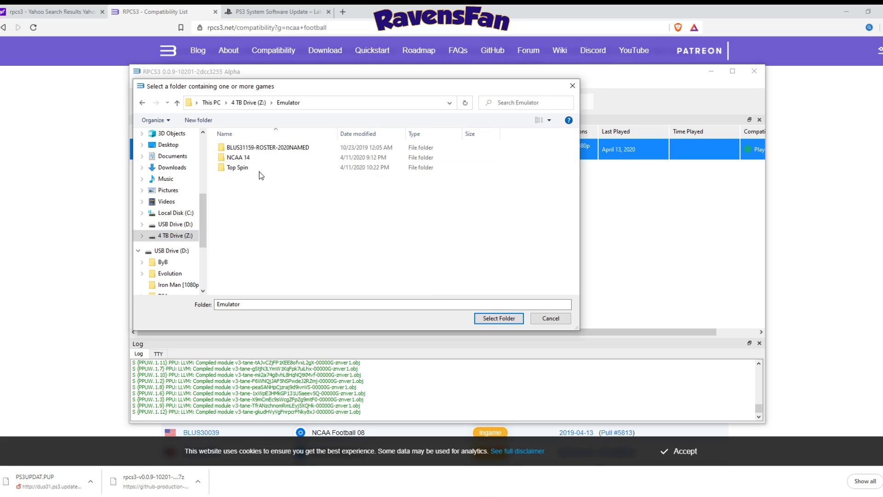
{"action": "left_click", "coordinate": [255, 165]}
{"action": "double_click", "coordinate": [255, 166]}
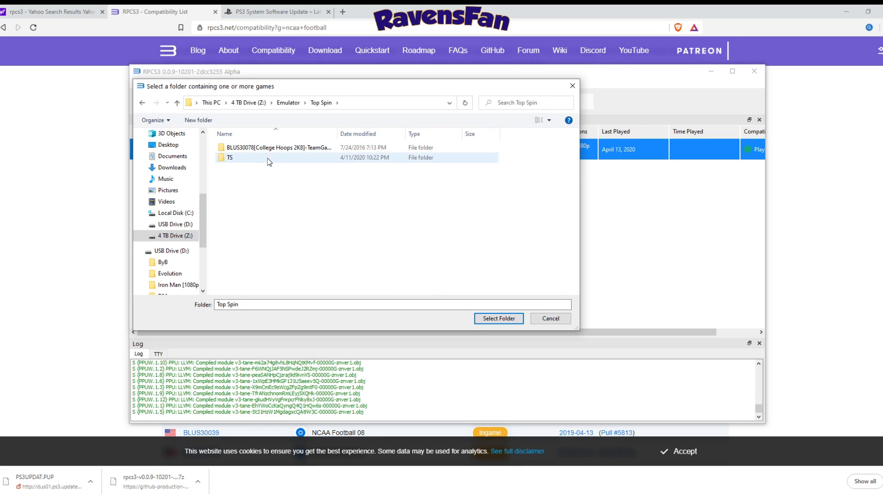
{"action": "left_click", "coordinate": [273, 148]}
{"action": "left_click", "coordinate": [251, 162]}
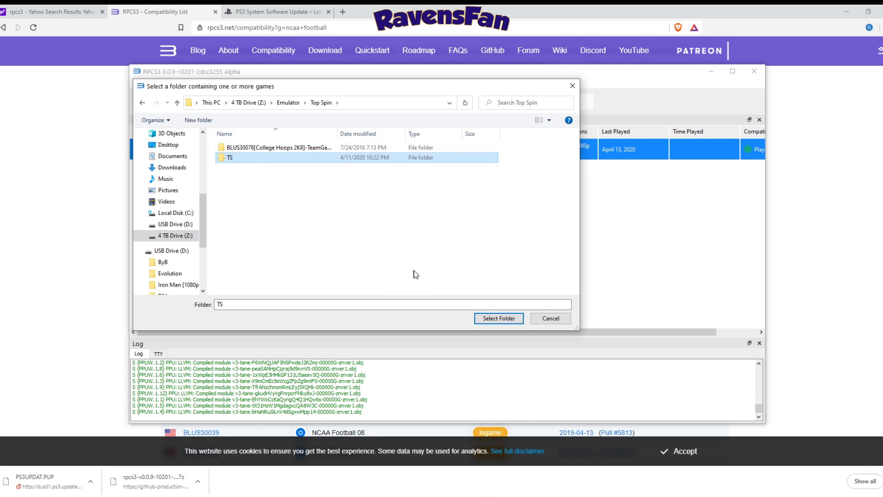
{"action": "left_click", "coordinate": [506, 319]}
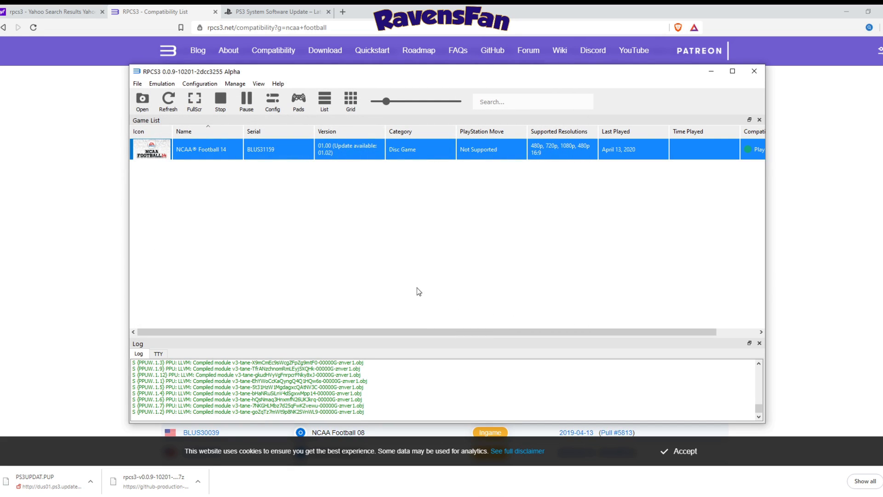
- Add the BLUS30078[College Hoops 2K8]-TeamGamerBross folder from Emulator\Top Spin\TS on the 4 TB Drive (Z:) as a game
{"action": "left_click", "coordinate": [136, 84]}
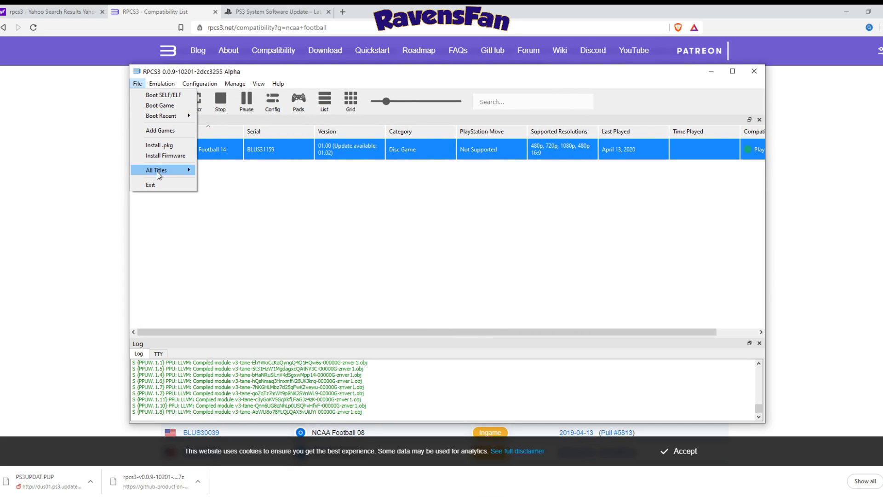
{"action": "left_click", "coordinate": [160, 131]}
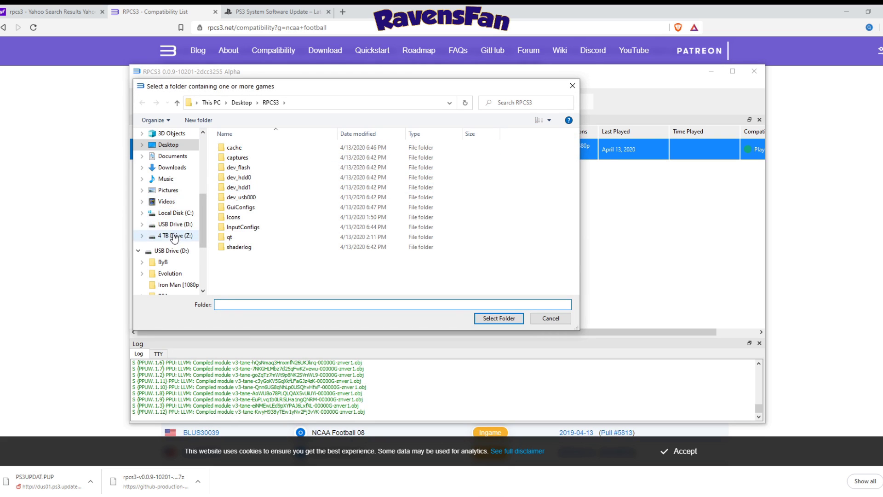
{"action": "left_click", "coordinate": [177, 236]}
{"action": "double_click", "coordinate": [252, 188]}
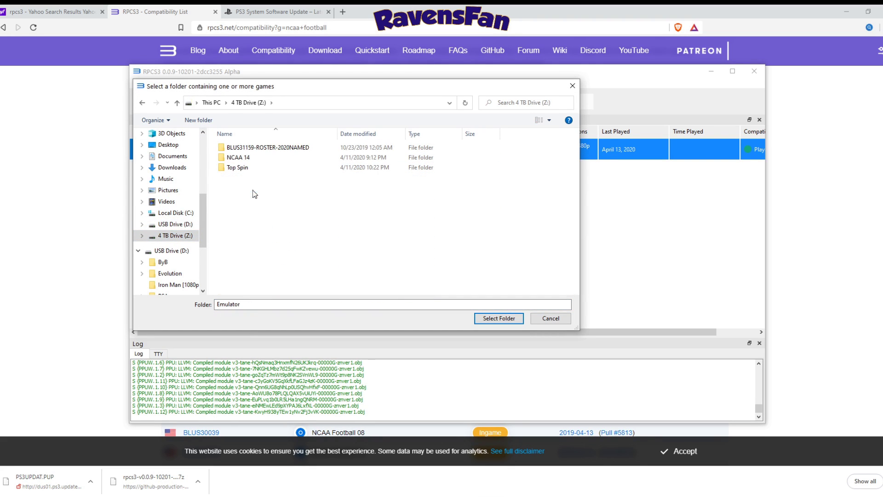
{"action": "double_click", "coordinate": [252, 166]}
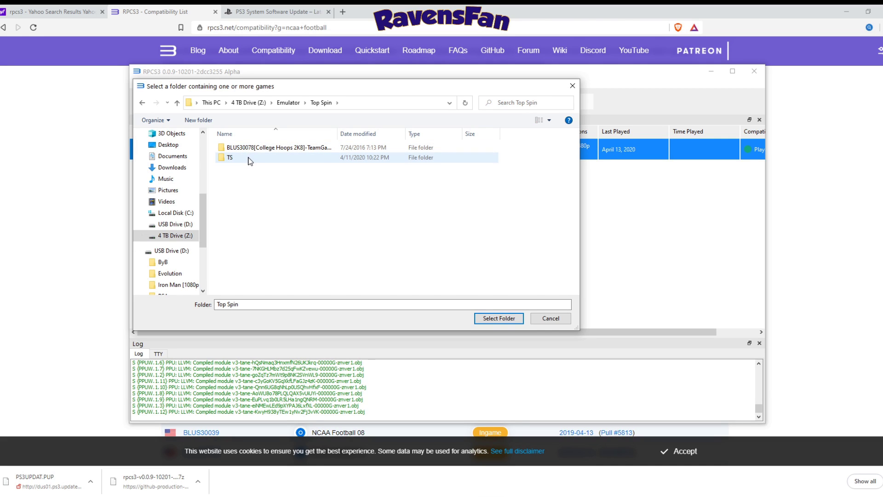
{"action": "double_click", "coordinate": [250, 159]}
{"action": "left_click", "coordinate": [252, 148]}
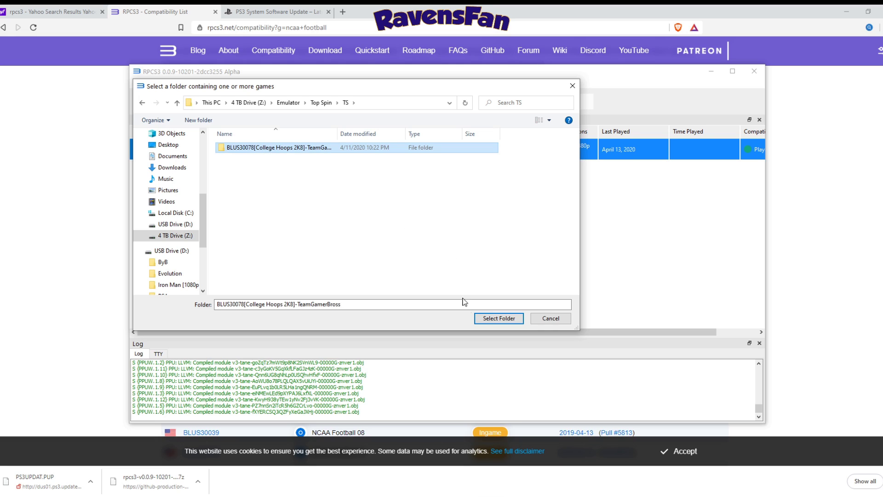
{"action": "left_click", "coordinate": [498, 318]}
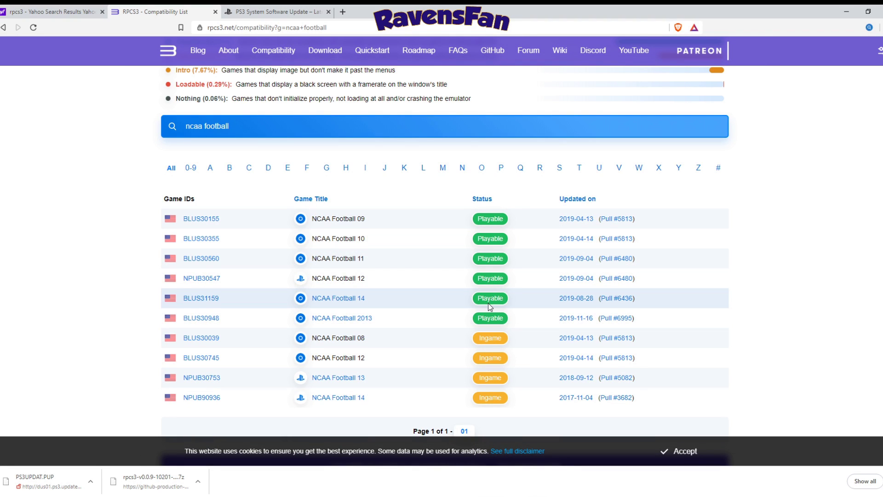
- Return to the emulator, review Player 1's gamepad settings with the XInput handler, and close them
{"action": "scroll", "coordinate": [488, 303], "scroll_direction": "up", "scroll_amount": 2}
{"action": "left_click", "coordinate": [477, 449]}
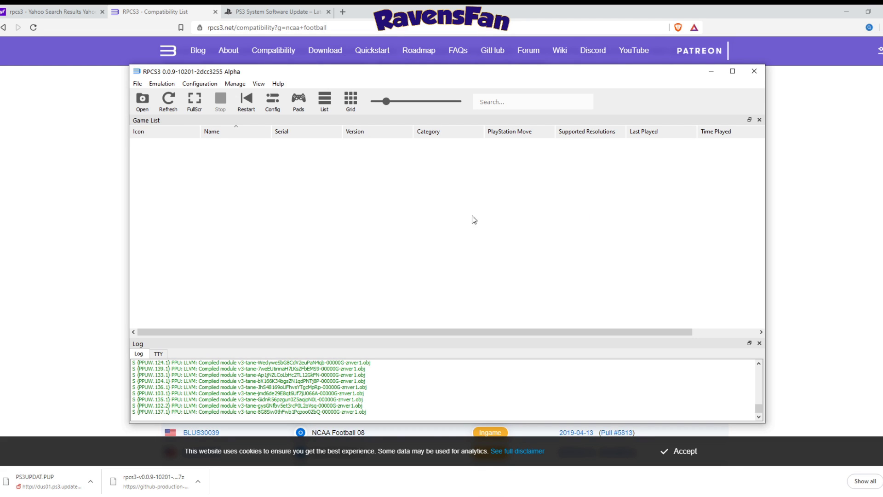
{"action": "left_click", "coordinate": [299, 101]}
{"action": "left_click", "coordinate": [282, 130]}
{"action": "left_click", "coordinate": [295, 167]}
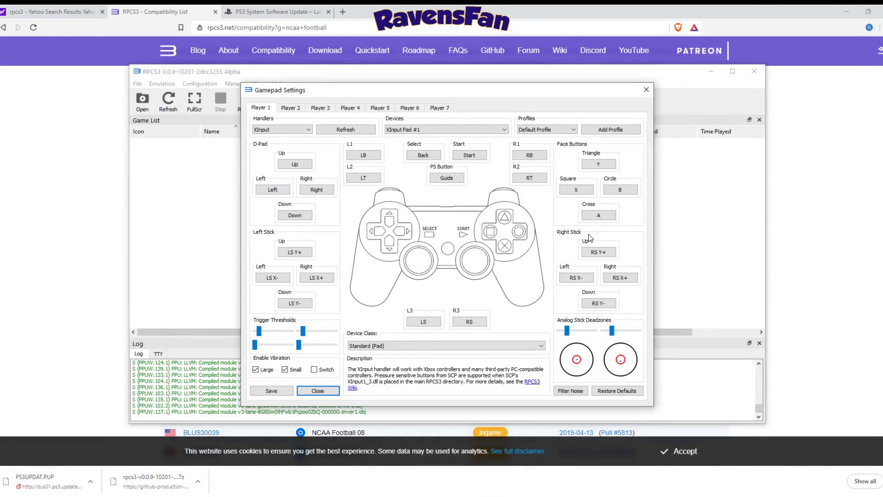
{"action": "key", "text": "Escape"}
- Open the emulator's GPU settings and review the renderer, graphics device and resolution scale
{"action": "left_click", "coordinate": [200, 83]}
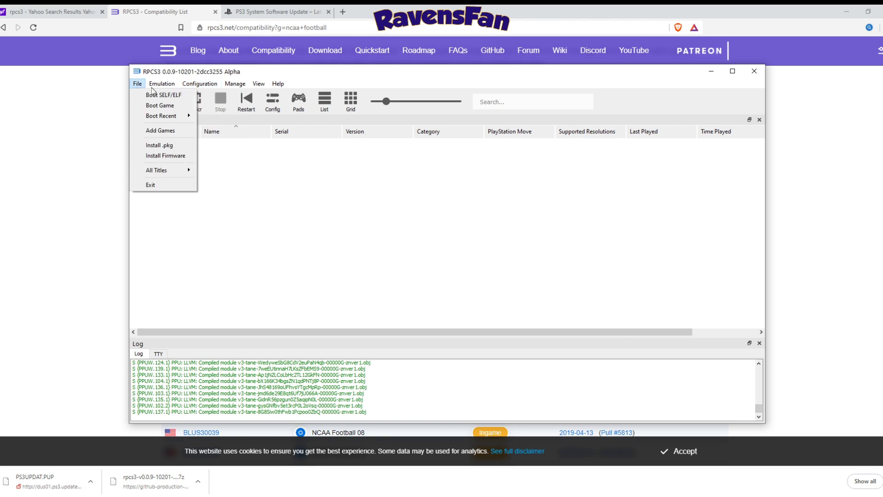
{"action": "left_click", "coordinate": [196, 95]}
{"action": "left_click", "coordinate": [308, 120]}
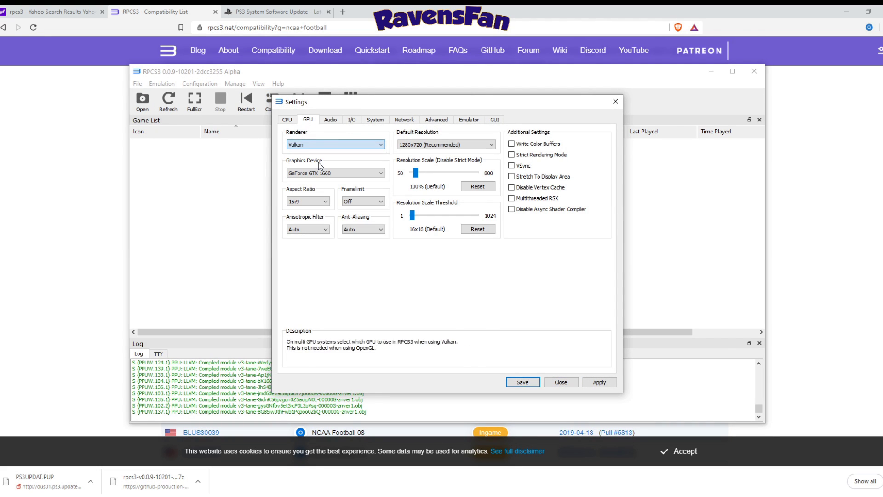
{"action": "left_click", "coordinate": [416, 173]}
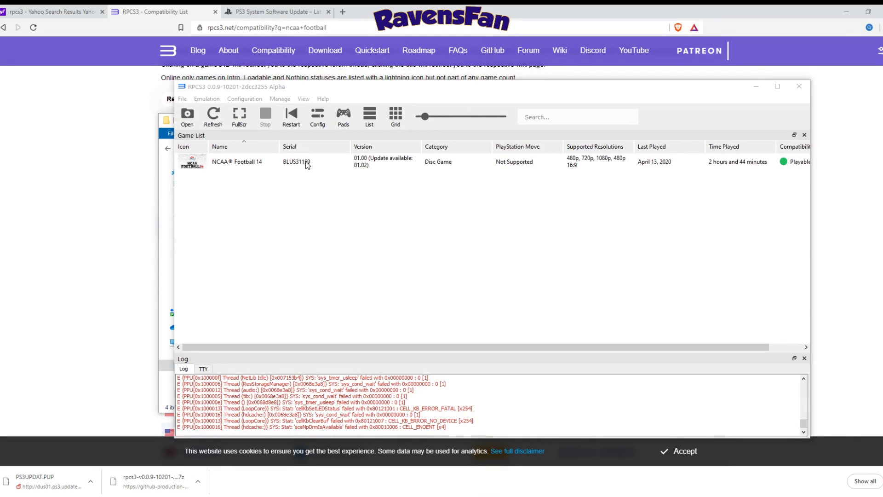
- Launch NCAA Football 14 again from the emulator's game list
{"action": "left_click", "coordinate": [304, 161]}
{"action": "right_click", "coordinate": [305, 161]}
{"action": "left_click", "coordinate": [325, 169]}
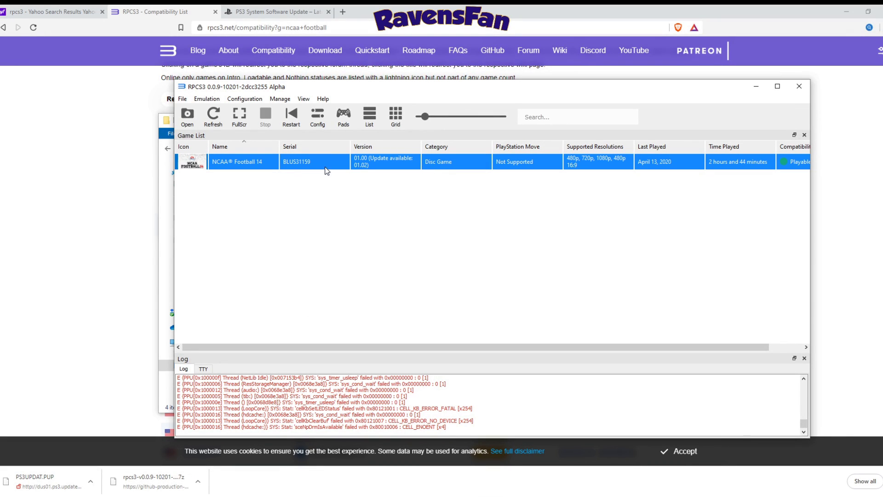
- Switch to File Explorer and open the game folder inside RPCS3's dev_hdd0 folder
{"action": "left_click", "coordinate": [161, 218]}
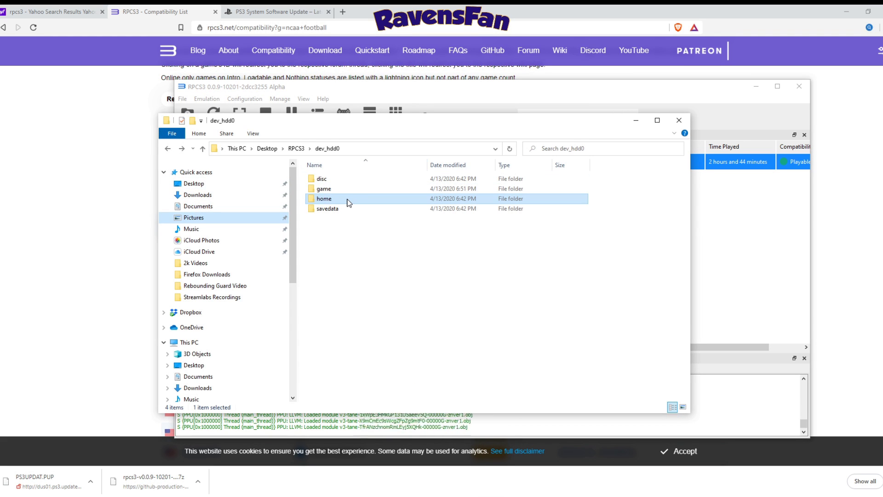
{"action": "left_click", "coordinate": [334, 193]}
{"action": "double_click", "coordinate": [324, 188]}
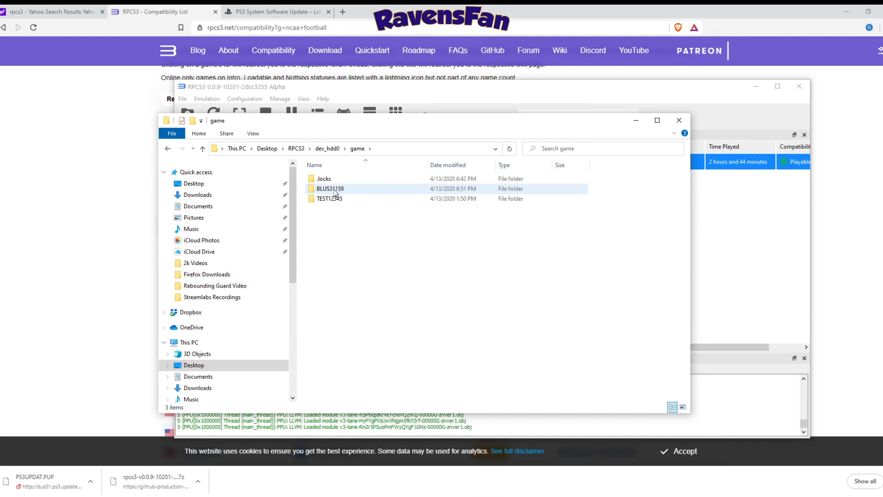
- Inspect the BLUS31159-PROFILE-NCAA folder under dev_hdd0\home\00000001\savedata, return to savedata, and minimize File Explorer
{"action": "left_click", "coordinate": [168, 148]}
{"action": "double_click", "coordinate": [348, 197]}
{"action": "left_click", "coordinate": [329, 180]}
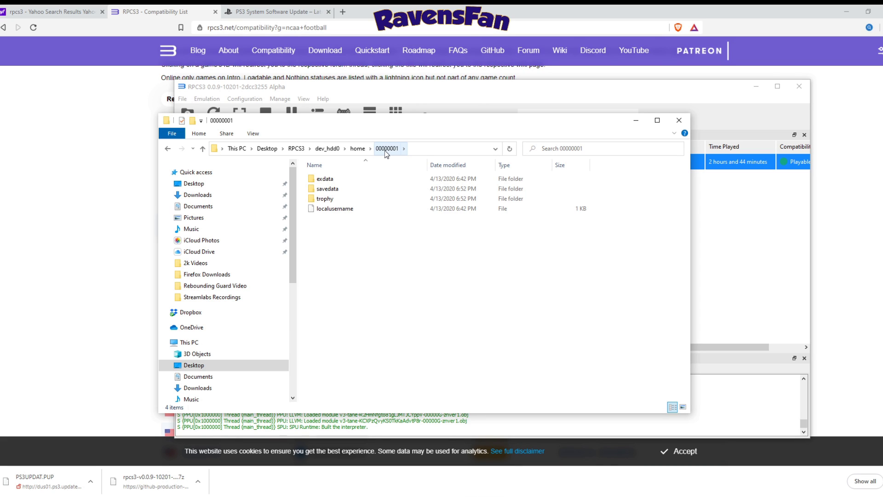
{"action": "double_click", "coordinate": [351, 188]}
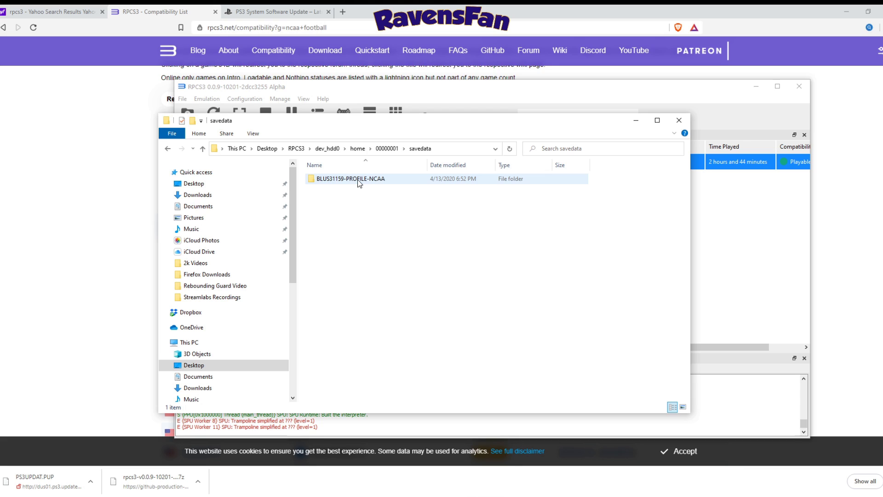
{"action": "double_click", "coordinate": [357, 179]}
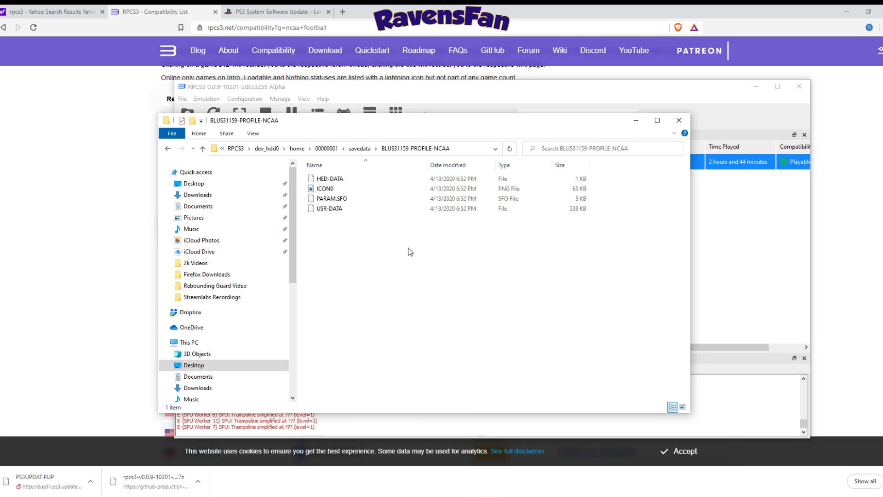
{"action": "key", "text": "alt+Left"}
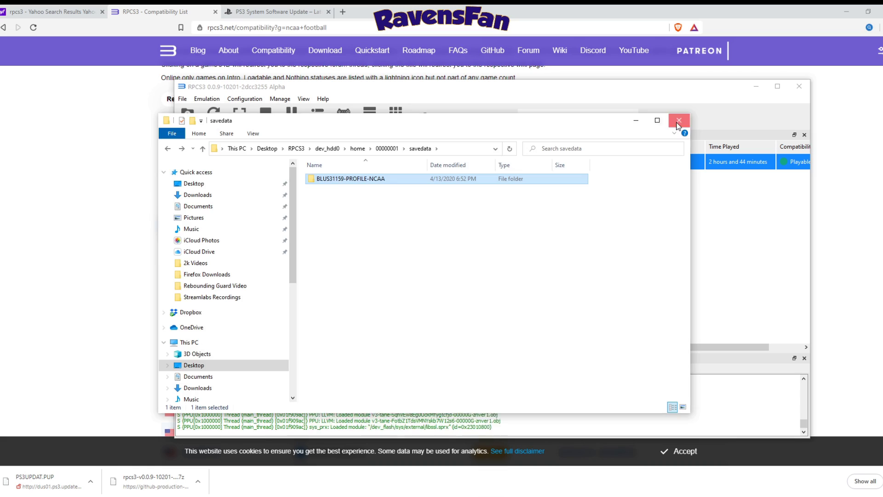
{"action": "left_click", "coordinate": [636, 119]}
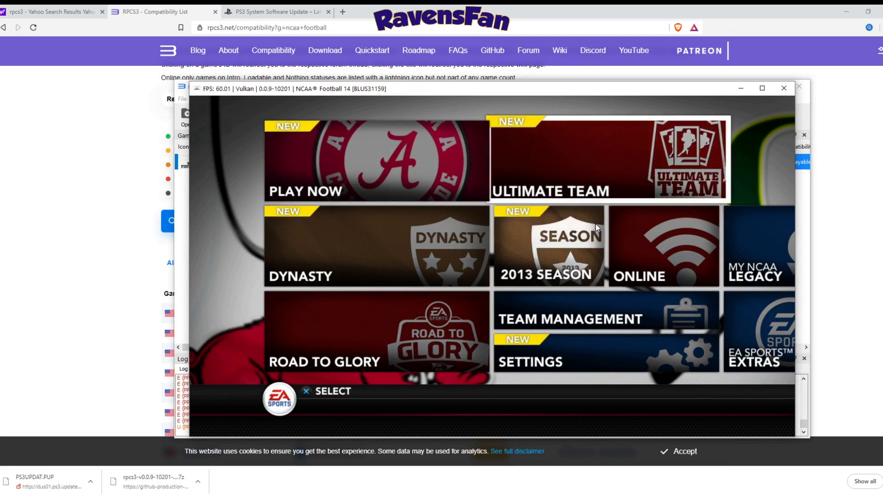
- Browse the NCAA Football 14 main menu, open Play Now, and start Exhibition mode
{"action": "key", "text": "Right"}
{"action": "key", "text": "Right"}
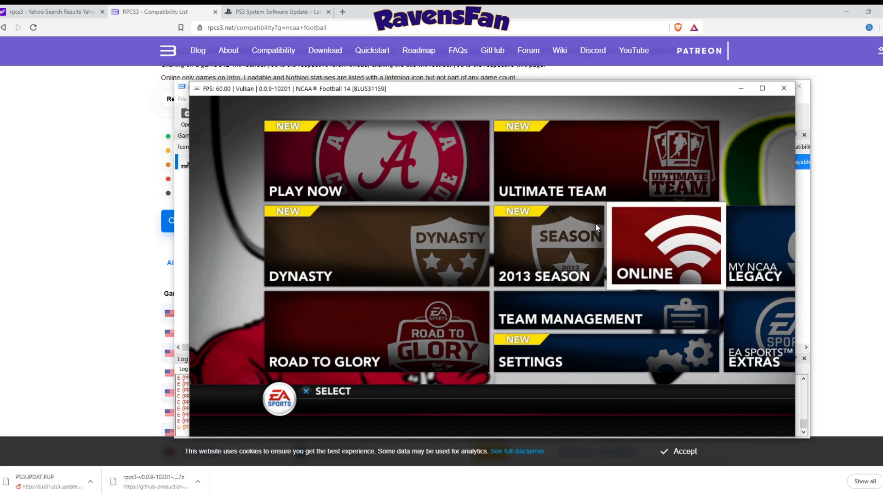
{"action": "key", "text": "Up"}
{"action": "key", "text": "Left"}
{"action": "key", "text": "Return"}
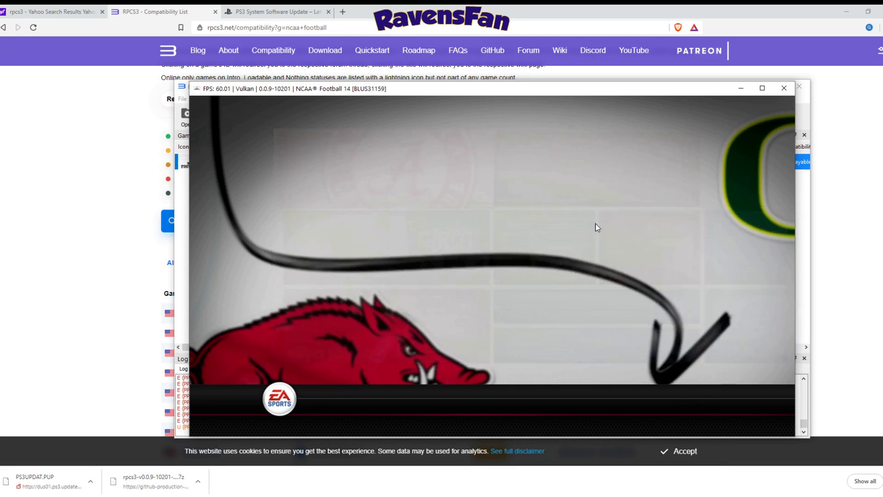
{"action": "key", "text": "Right"}
{"action": "key", "text": "Return"}
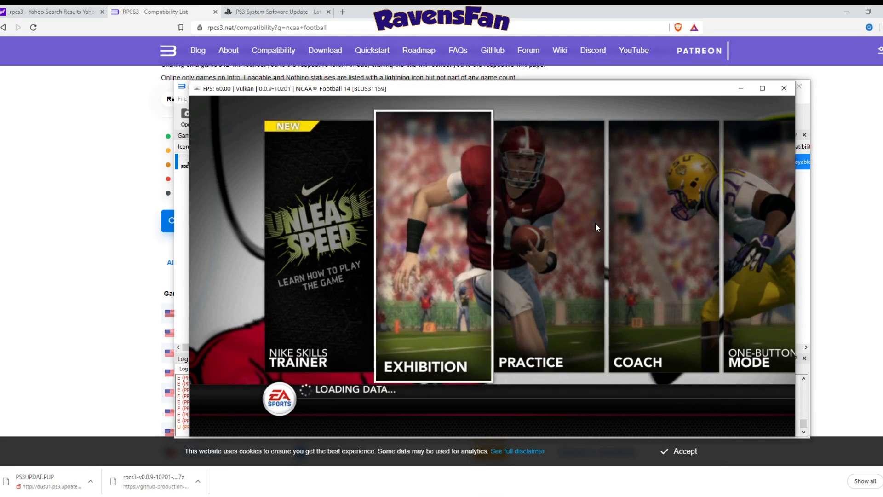
- Maximize the game window and start the Florida Gators at Alabama Crimson Tide exhibition game, continuing past the team ratings
{"action": "left_click", "coordinate": [759, 91]}
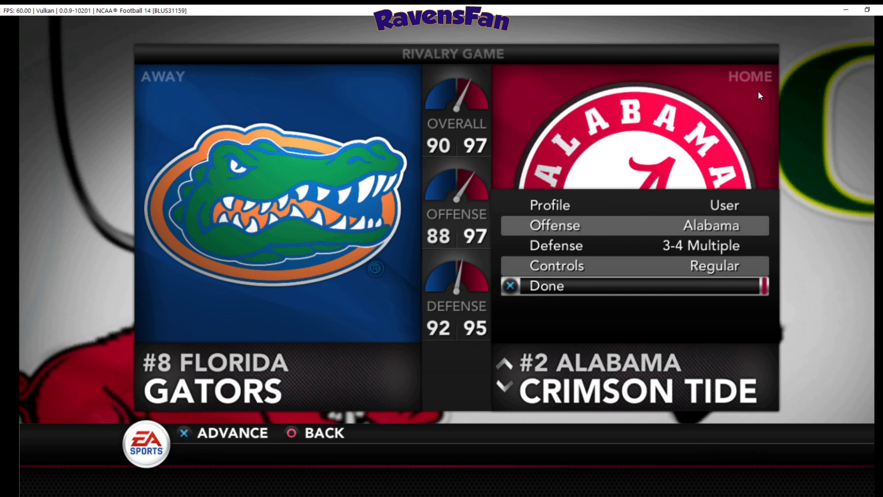
{"action": "key", "text": "Return"}
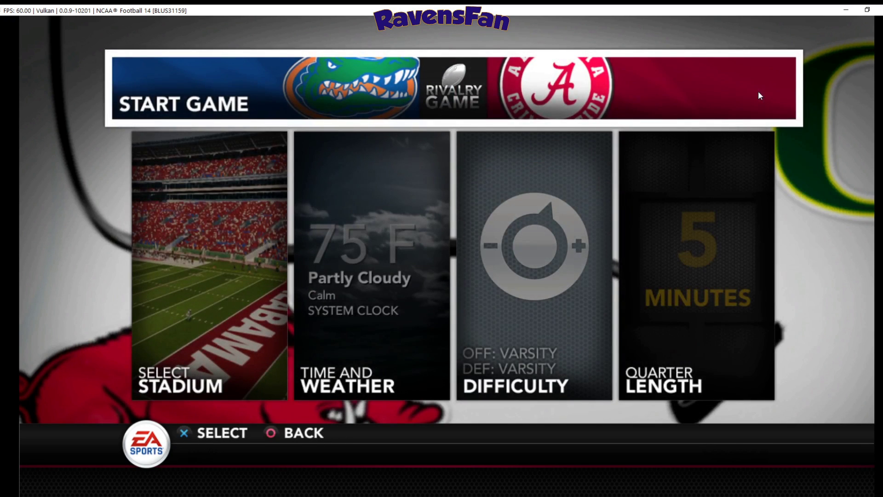
{"action": "key", "text": "Return"}
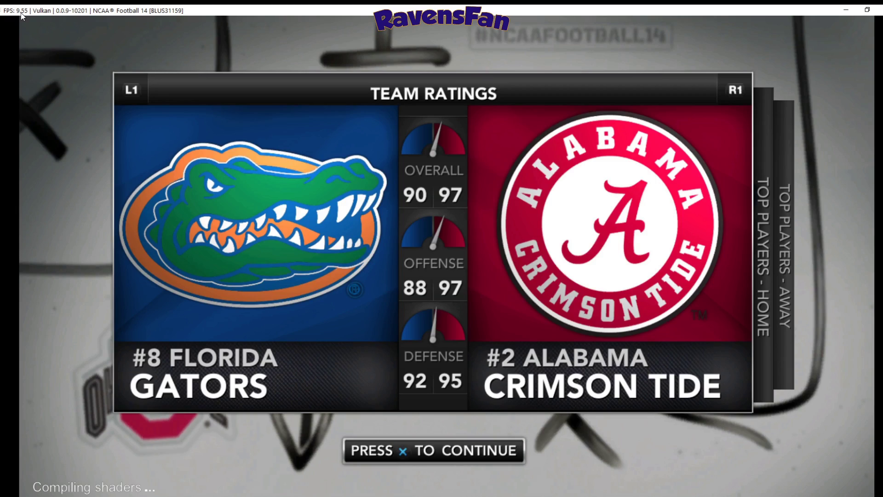
{"action": "key", "text": "x"}
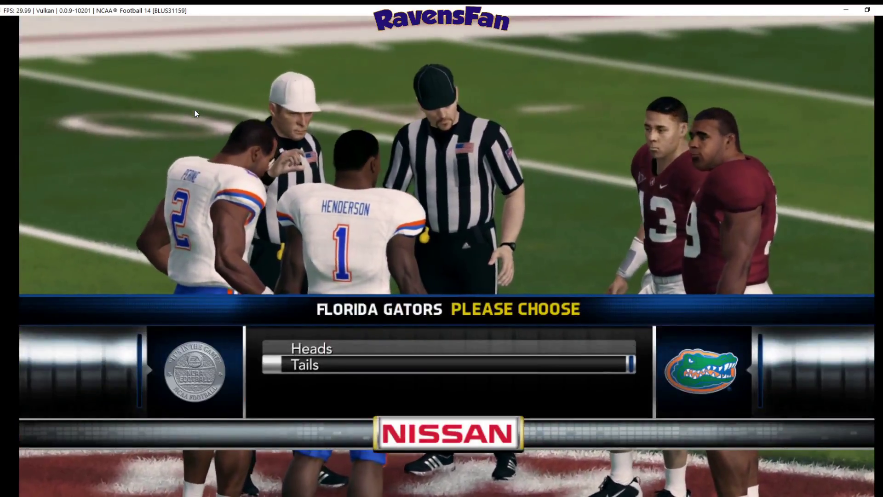
- Get through the coin toss with Tails called for Florida, and reach the kickoff play selection
{"action": "key", "text": "Down"}
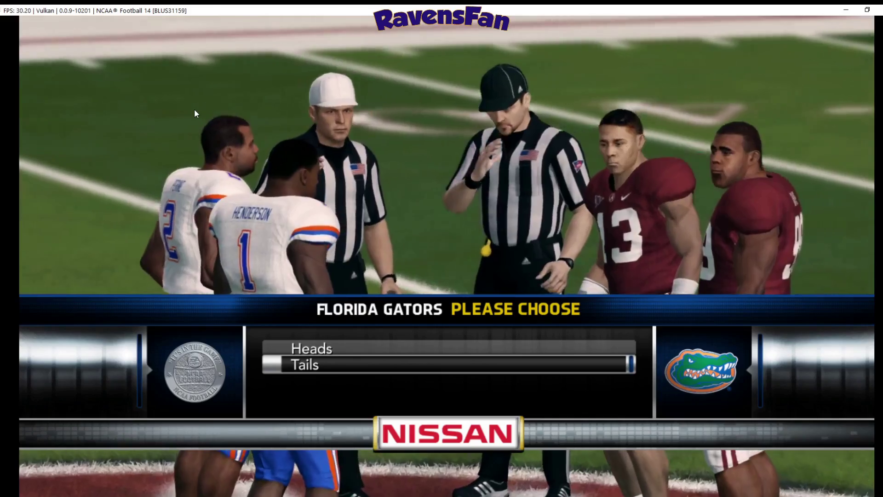
{"action": "key", "text": "Return"}
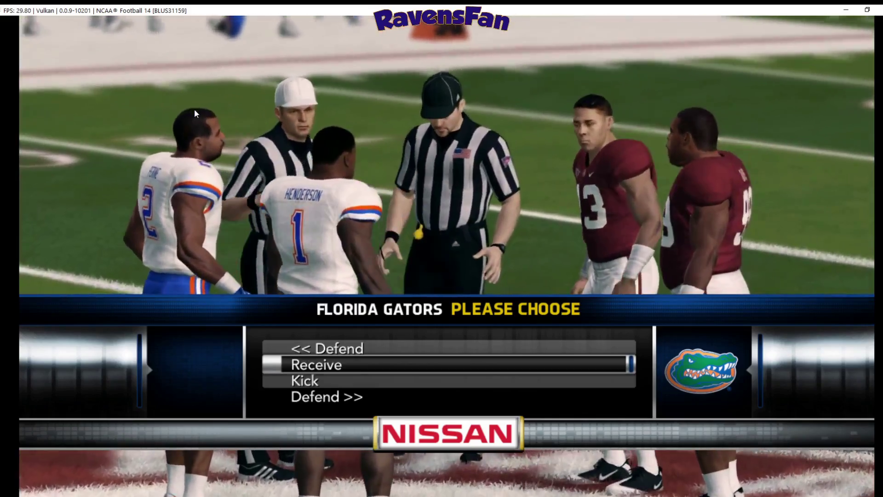
{"action": "key", "text": "Down"}
{"action": "key", "text": "Return"}
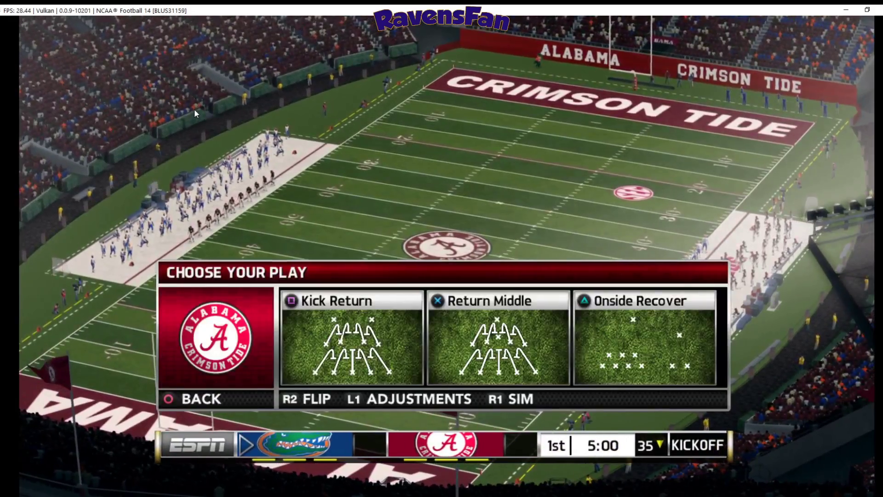
- Choose a kick return play, play through the kickoff, and skip the Impact Player scene to reach offensive play selection
{"action": "key", "text": "Return"}
{"action": "key", "text": "Return"}
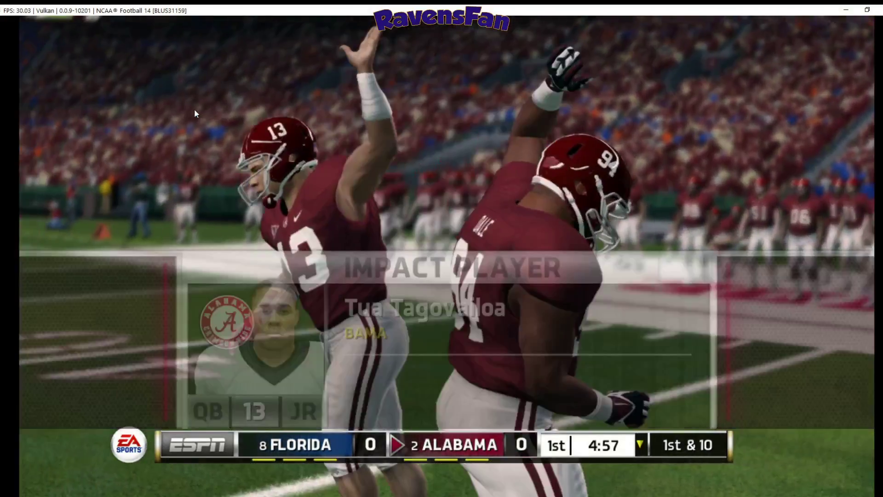
{"action": "key", "text": "Down"}
{"action": "key", "text": "x"}
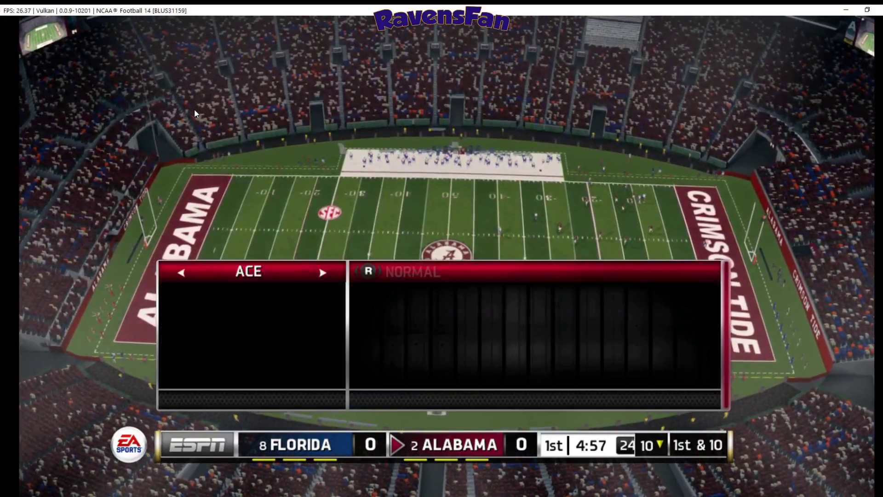
- Choose the Shotgun Tight formation and run the HB Sweep play on 1st & 10
{"action": "key", "text": "Right"}
{"action": "key", "text": "Right"}
{"action": "key", "text": "Right"}
{"action": "key", "text": "Right"}
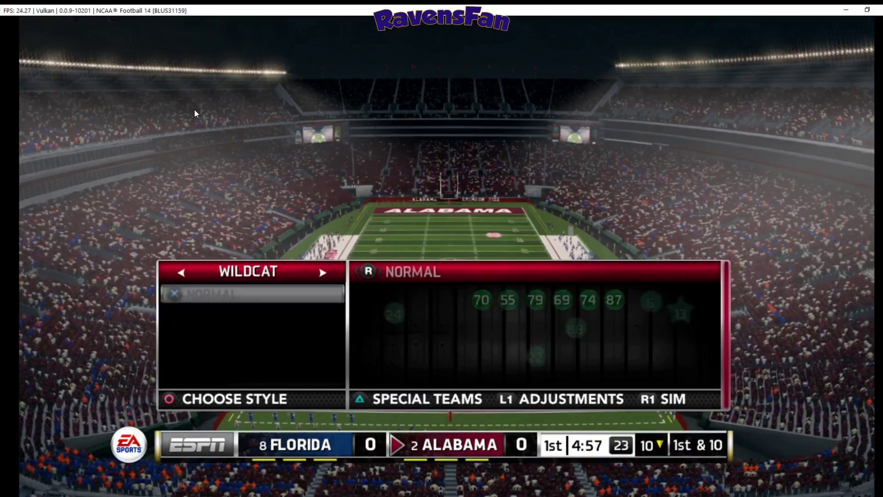
{"action": "key", "text": "Down"}
{"action": "key", "text": "Down"}
{"action": "key", "text": "Down"}
{"action": "key", "text": "Down"}
{"action": "key", "text": "Down"}
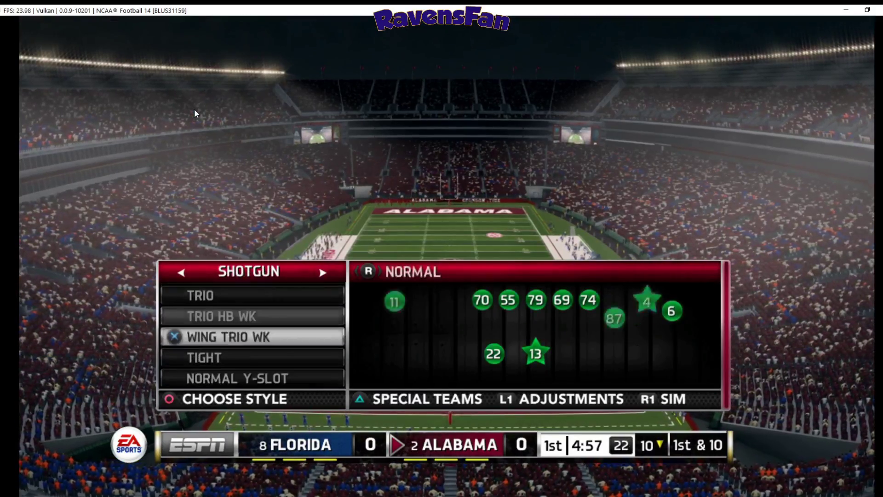
{"action": "key", "text": "x"}
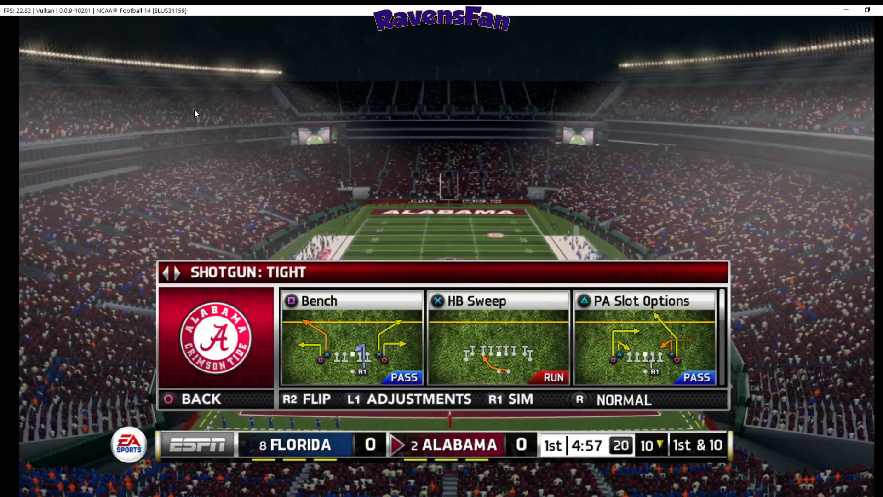
{"action": "key", "text": "x"}
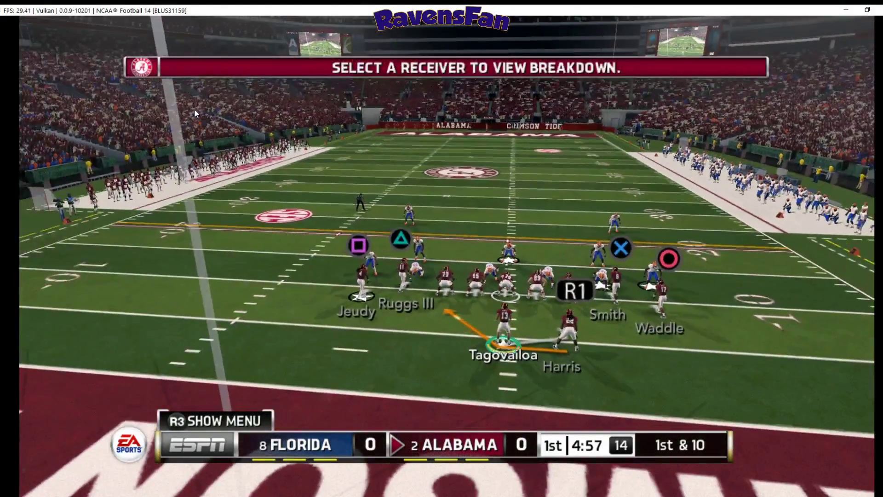
{"action": "key", "text": "x"}
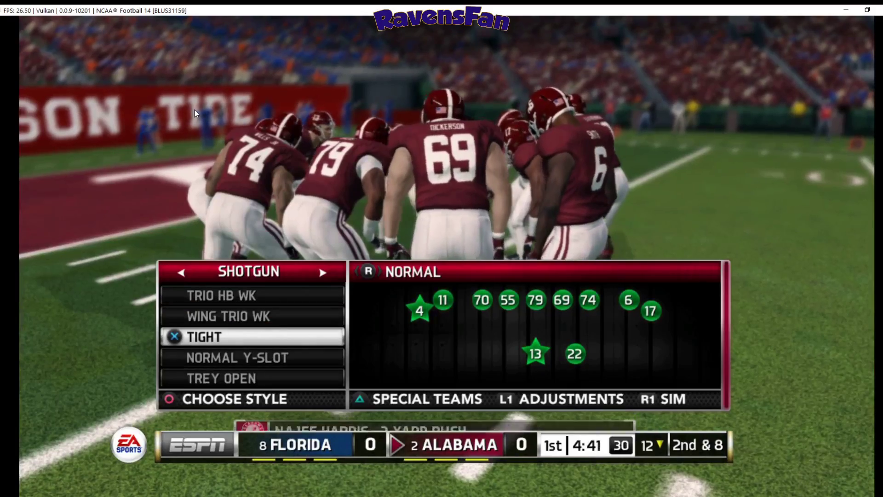
- Choose a Shotgun Tight pass play for 2nd & 8, snap the ball, and throw a pass
{"action": "key", "text": "x"}
{"action": "key", "text": "Down"}
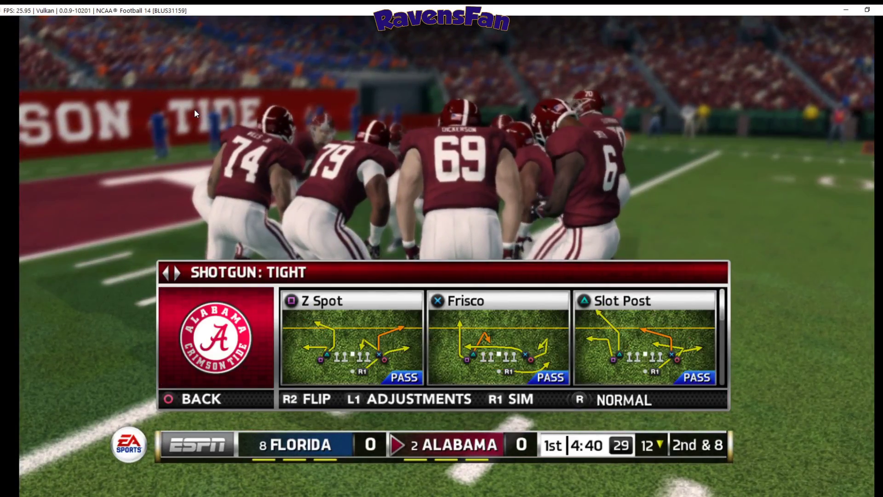
{"action": "key", "text": "x"}
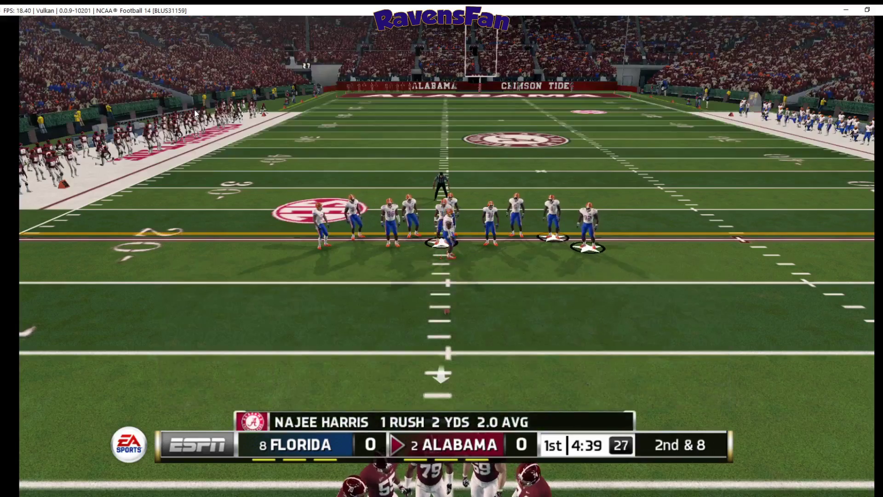
{"action": "key", "text": "v"}
{"action": "key", "text": "c"}
{"action": "key", "text": "t"}
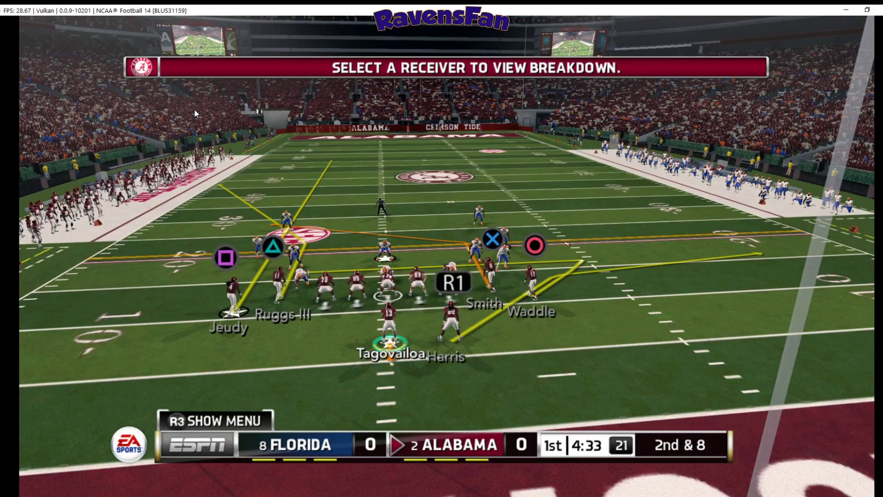
{"action": "key", "text": "t"}
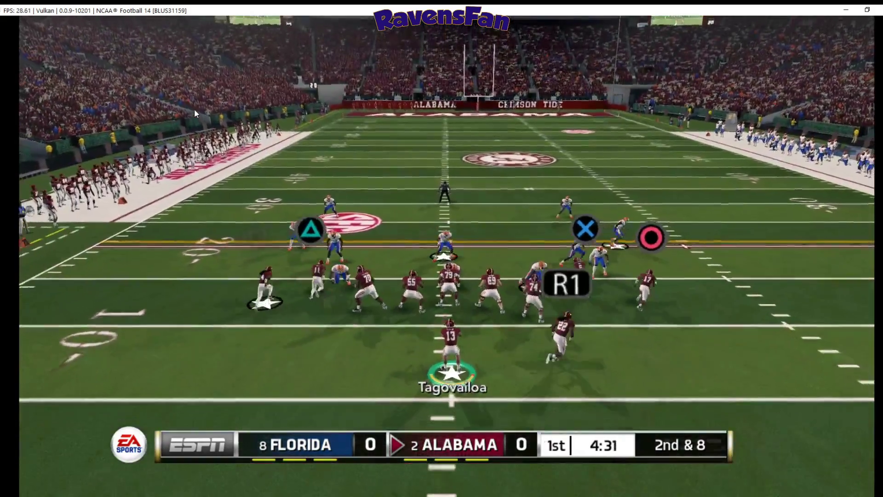
{"action": "key", "text": "x"}
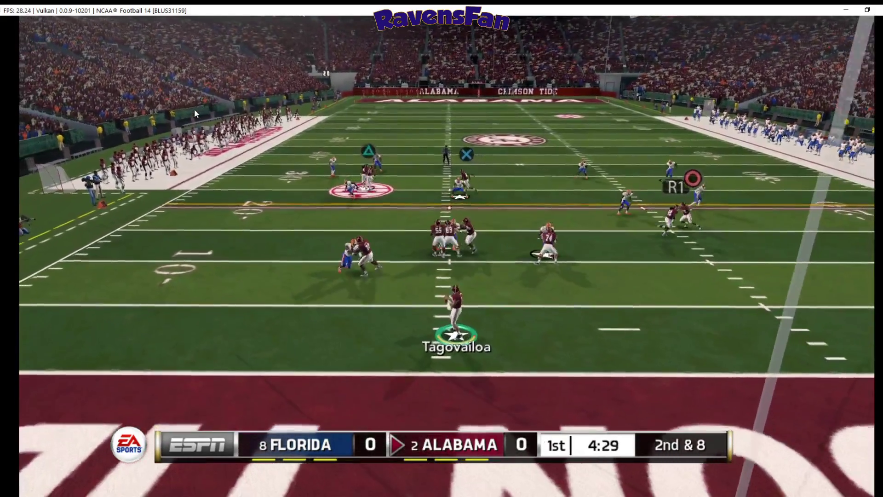
{"action": "key", "text": "v"}
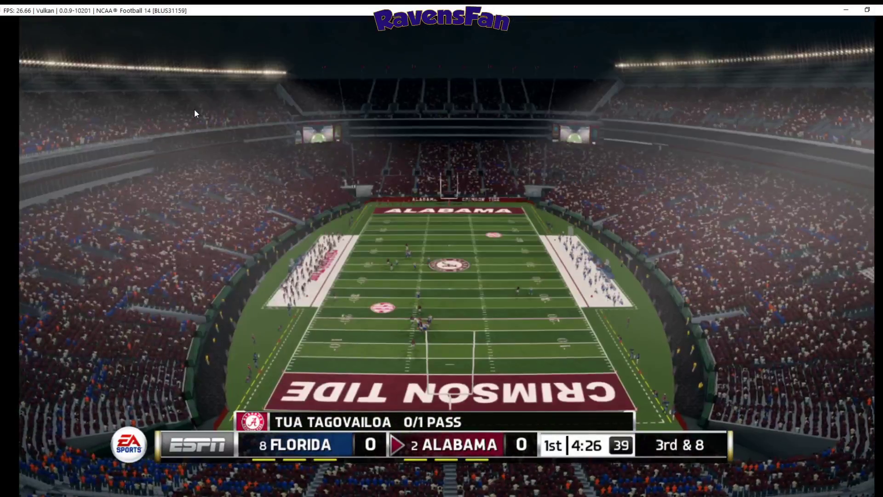
- Quit the exhibition game from its pause options and exit NCAA Football 14, confirming the exit
{"action": "key", "text": "Return"}
{"action": "key", "text": "Down"}
{"action": "key", "text": "Right"}
{"action": "key", "text": "Right"}
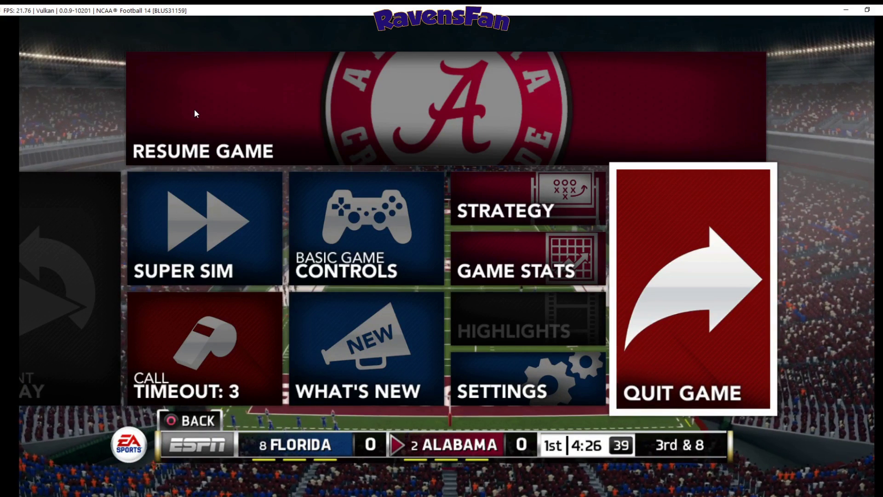
{"action": "key", "text": "Return"}
{"action": "key", "text": "Return"}
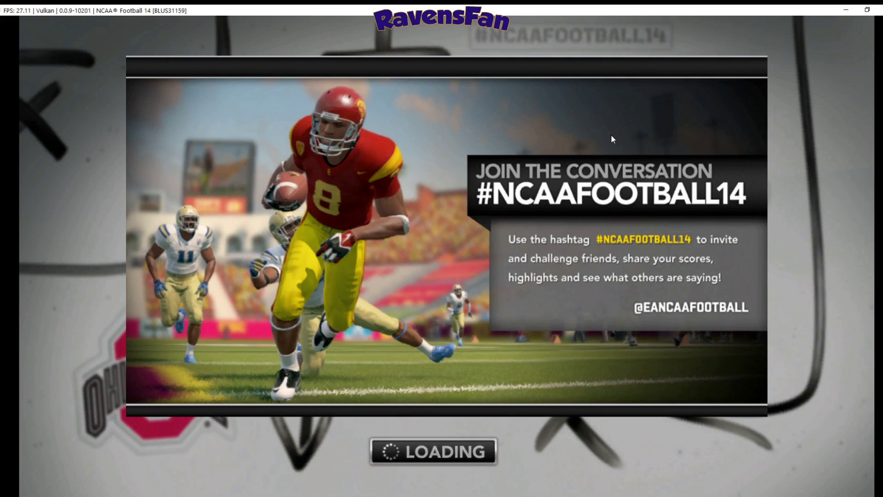
{"action": "left_click", "coordinate": [874, 10]}
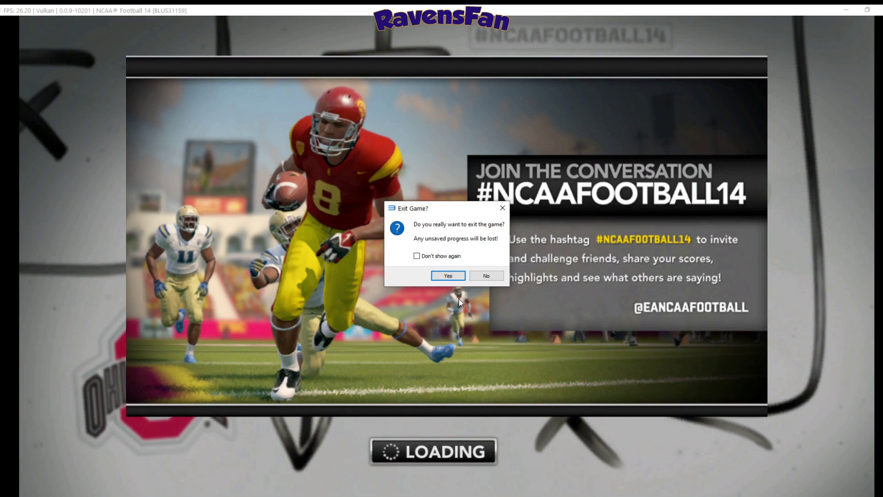
{"action": "left_click", "coordinate": [436, 278]}
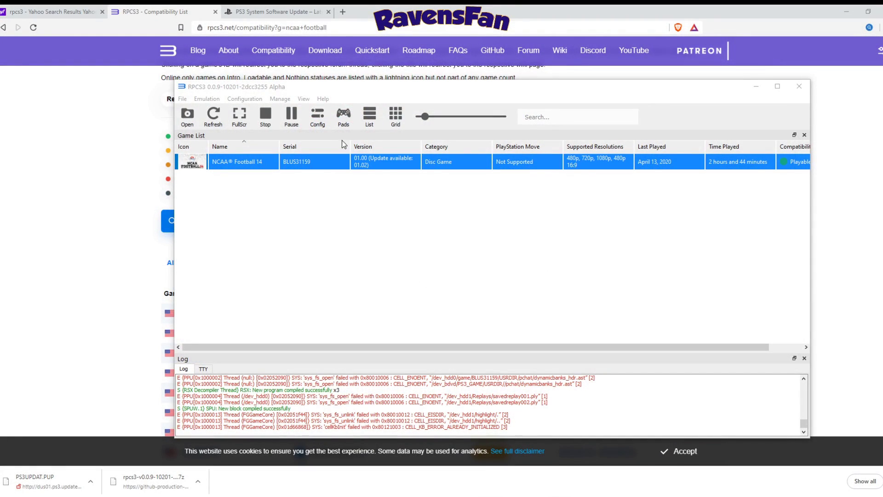
- Set the Anisotropic Filter to 16x in the emulator's GPU settings
{"action": "left_click", "coordinate": [320, 115]}
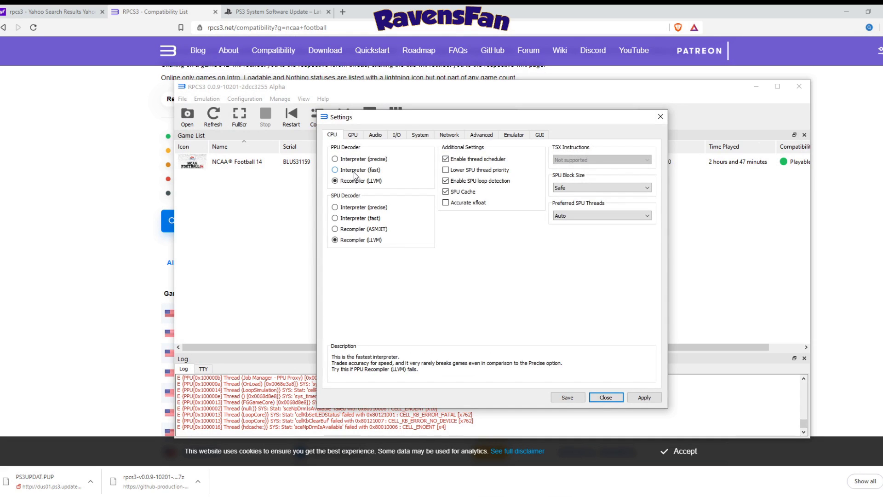
{"action": "left_click", "coordinate": [349, 135]}
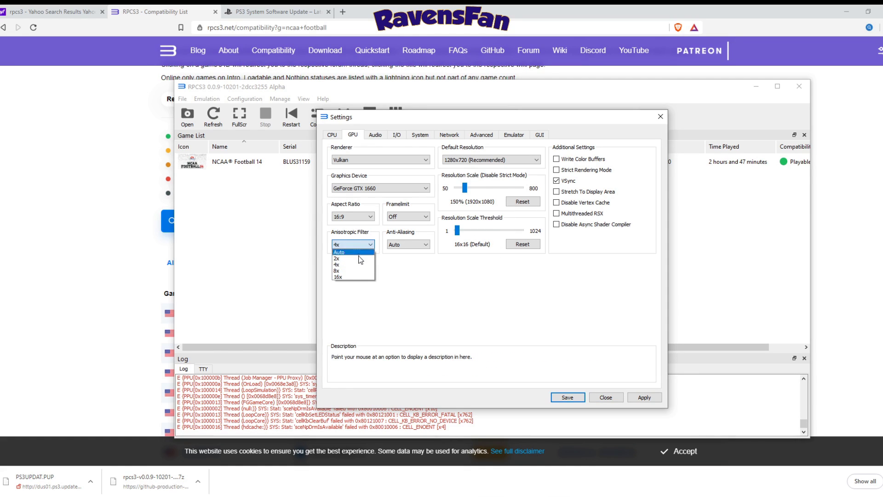
{"action": "left_click", "coordinate": [401, 273]}
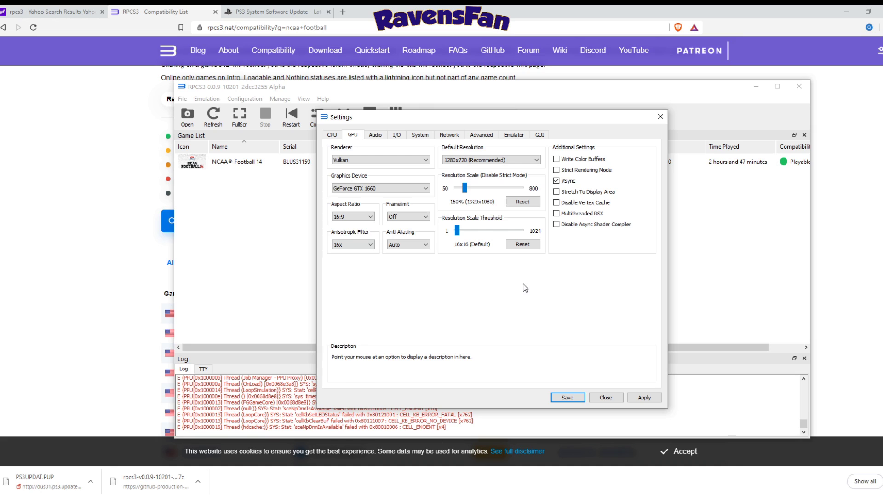
- Review the emulator's Audio, I/O, System, Network, Advanced, Emulator, and GUI settings
{"action": "left_click", "coordinate": [375, 135]}
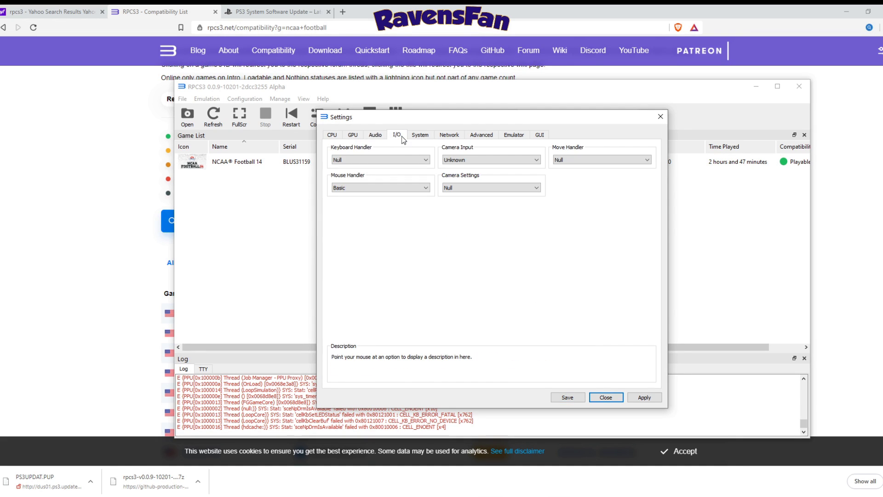
{"action": "left_click", "coordinate": [418, 135]}
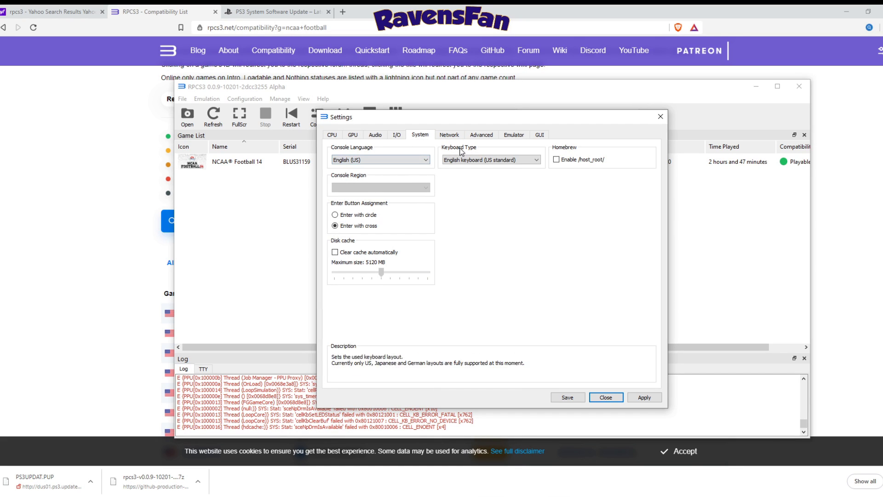
{"action": "left_click", "coordinate": [449, 135]}
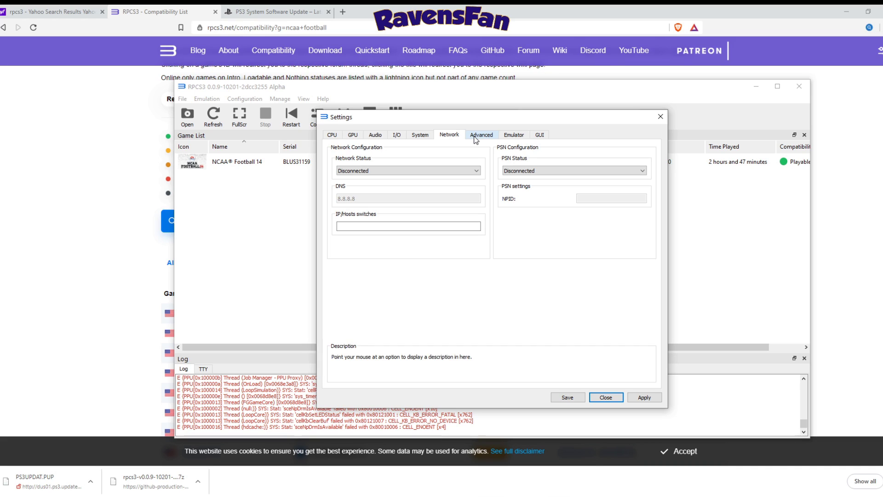
{"action": "left_click", "coordinate": [476, 138]}
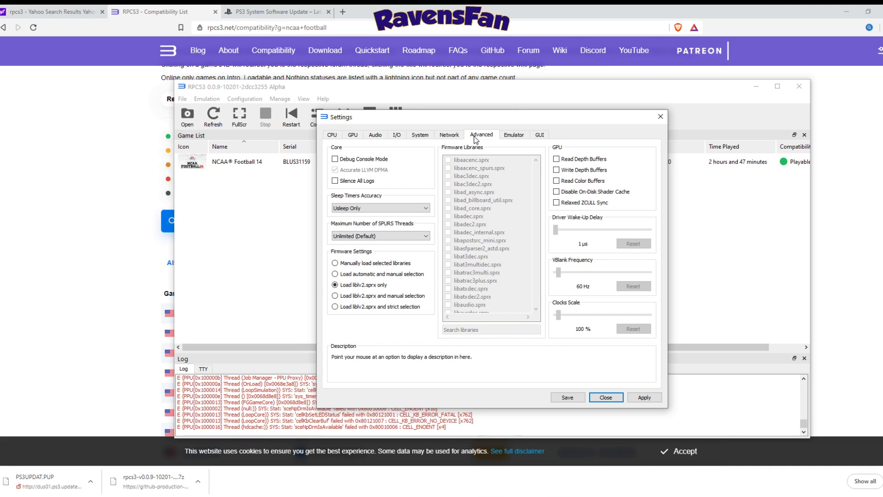
{"action": "left_click", "coordinate": [513, 141]}
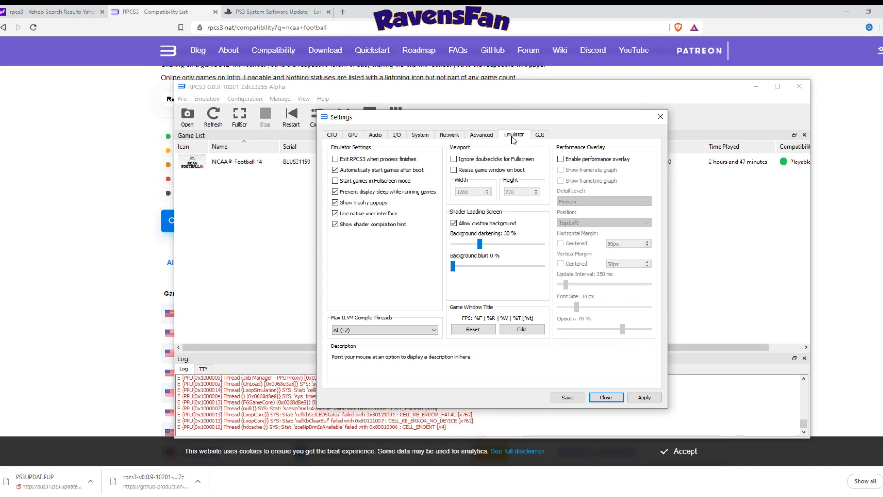
{"action": "left_click", "coordinate": [534, 138]}
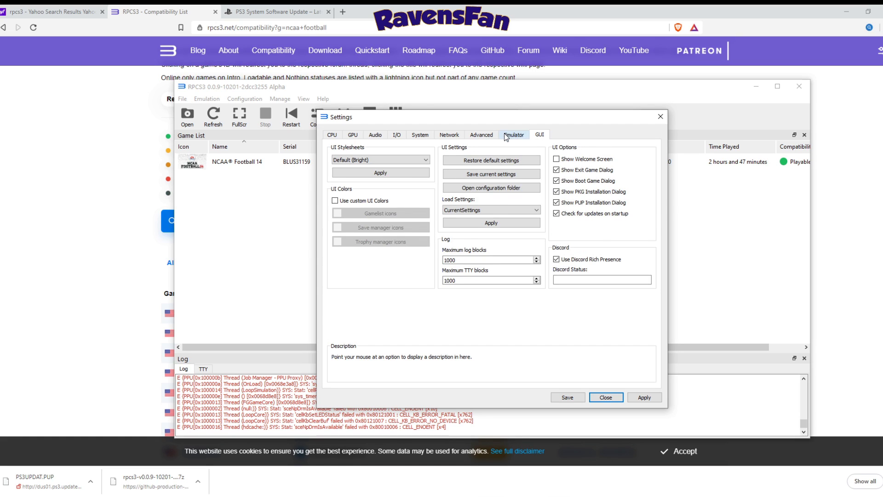
{"action": "left_click", "coordinate": [514, 136]}
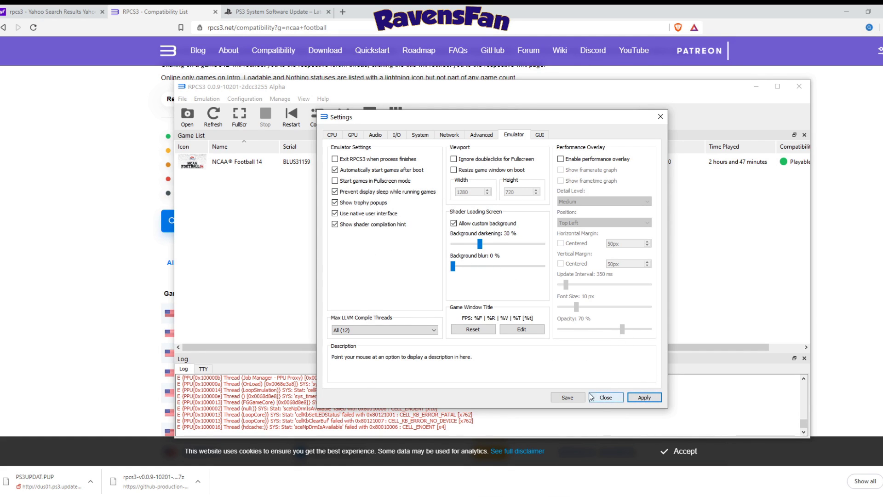
- Save the emulator settings and select NCAA Football 14 in the game list
{"action": "left_click", "coordinate": [573, 397]}
{"action": "left_click", "coordinate": [275, 166]}
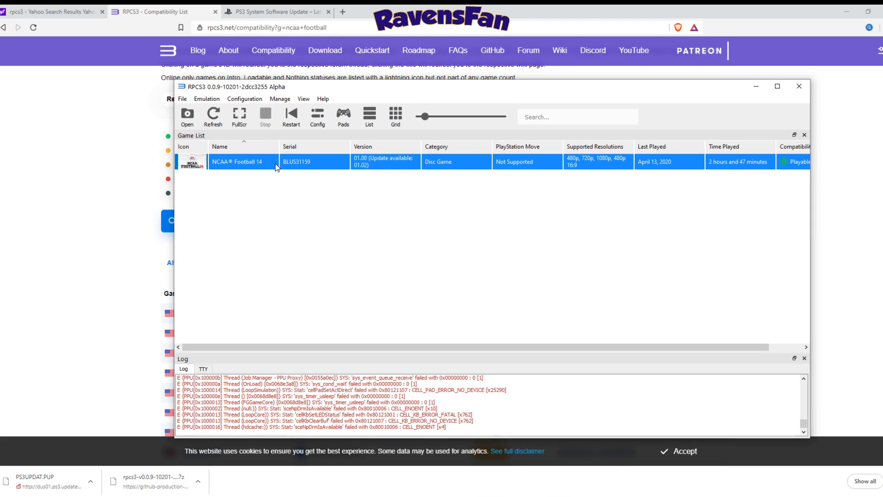
- Boot NCAA Football 14 from the game list, maximize its game window, and continue past the legal notice to the main menu
{"action": "right_click", "coordinate": [275, 164]}
{"action": "left_click", "coordinate": [291, 174]}
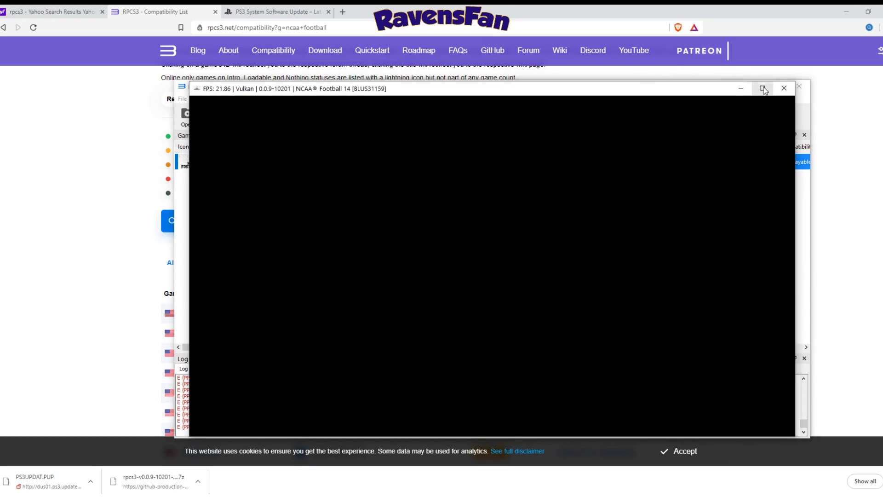
{"action": "left_click", "coordinate": [763, 88]}
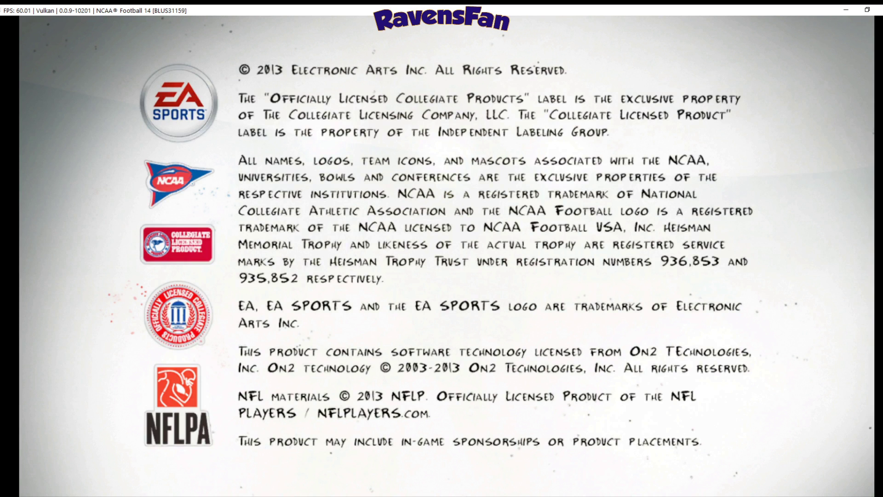
{"action": "key", "text": "Return"}
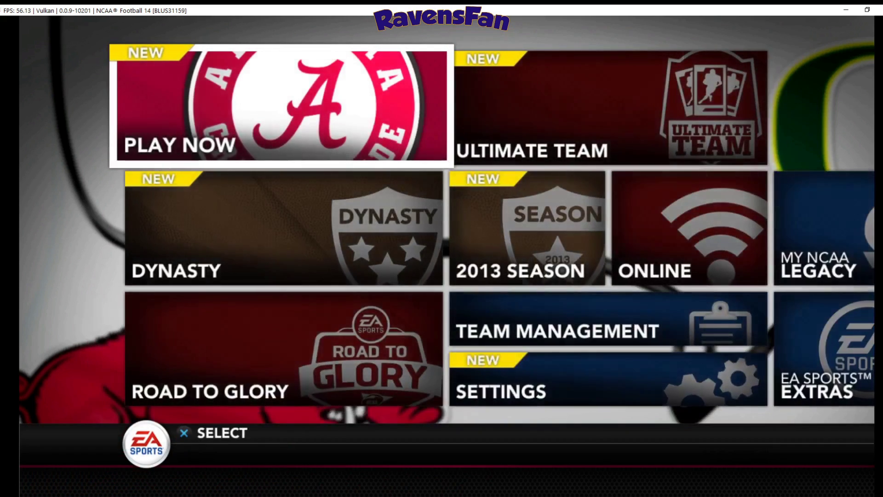
- Choose Play Now and open an Exhibition game
{"action": "key", "text": "Right"}
{"action": "key", "text": "Left"}
{"action": "key", "text": "Down"}
{"action": "key", "text": "Up"}
{"action": "key", "text": "x"}
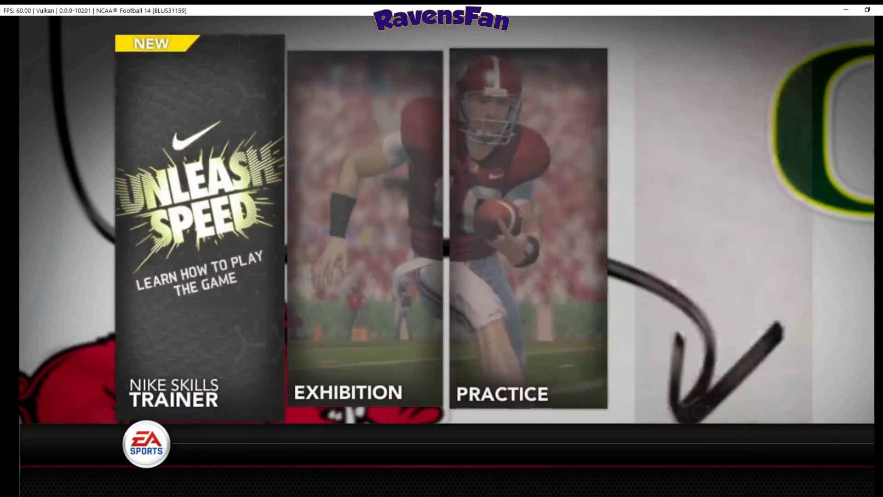
{"action": "key", "text": "x"}
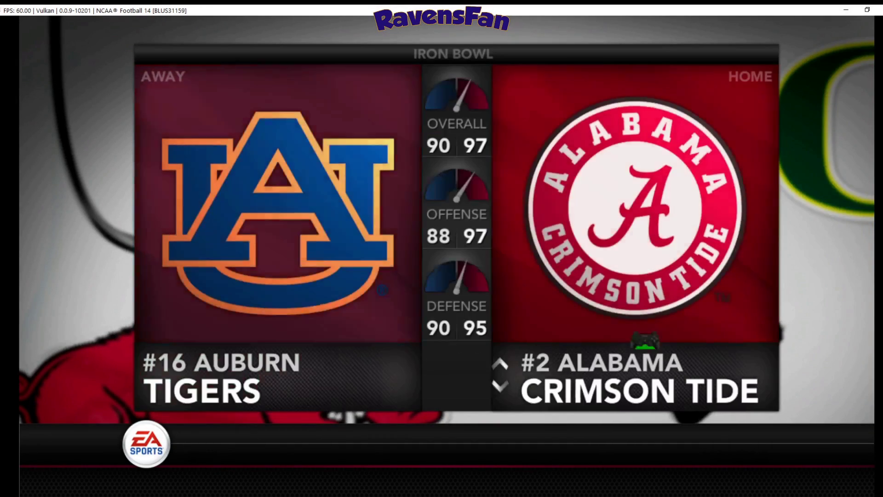
- Start the exhibition with Auburn Tigers away at Alabama Crimson Tide and proceed past the pregame scenes and coin toss
{"action": "key", "text": "Down"}
{"action": "key", "text": "Up"}
{"action": "key", "text": "x"}
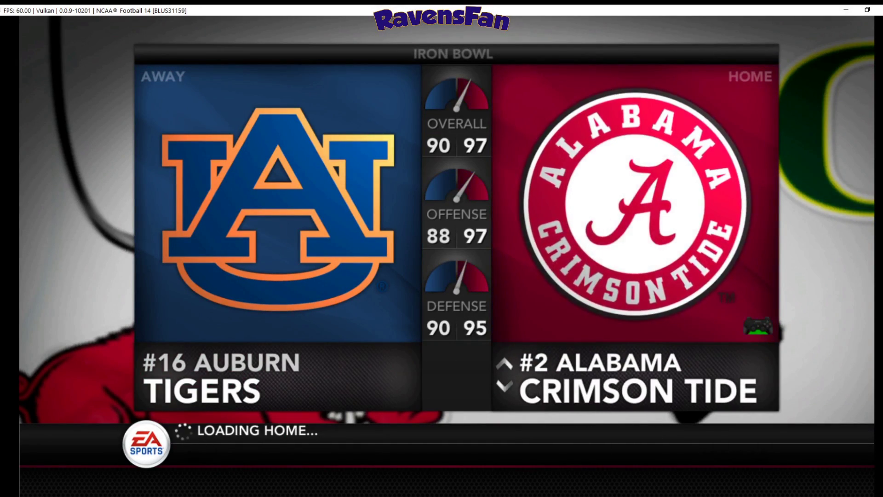
{"action": "key", "text": "x"}
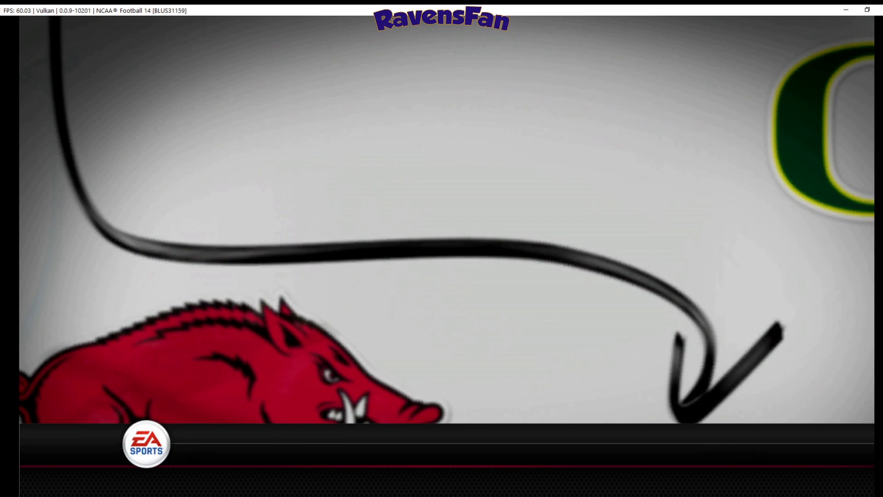
{"action": "key", "text": "x"}
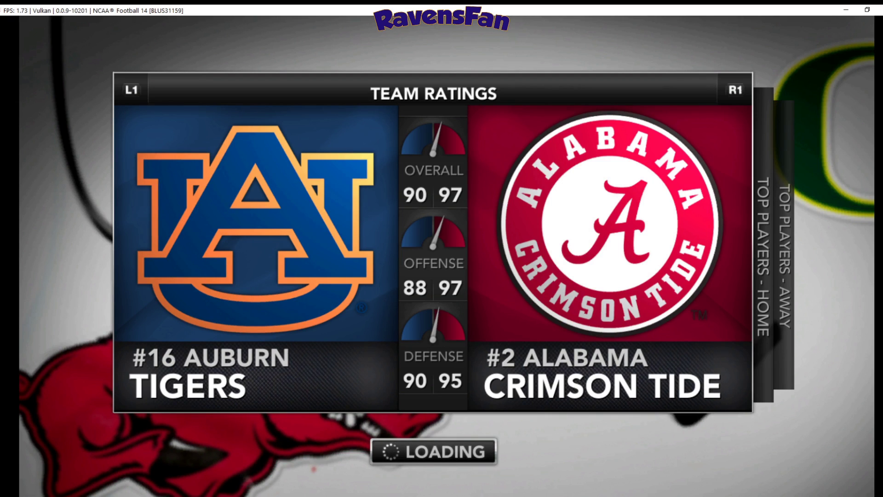
{"action": "key", "text": "k"}
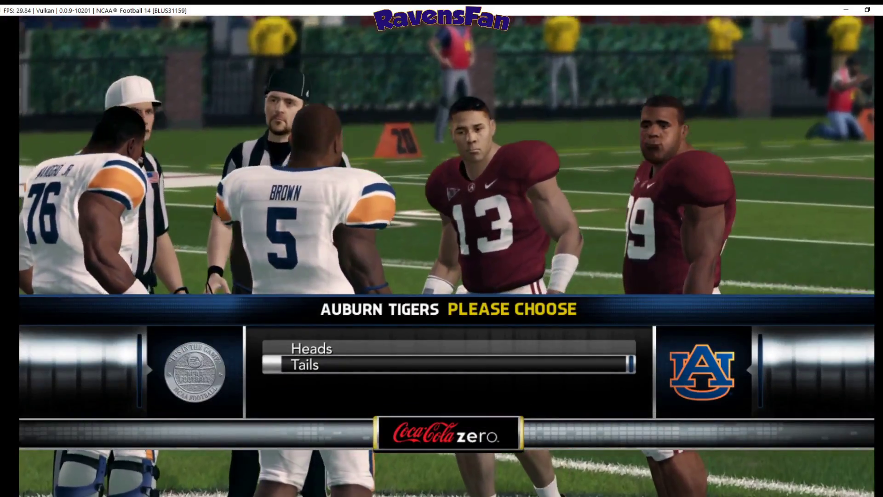
{"action": "key", "text": "Return"}
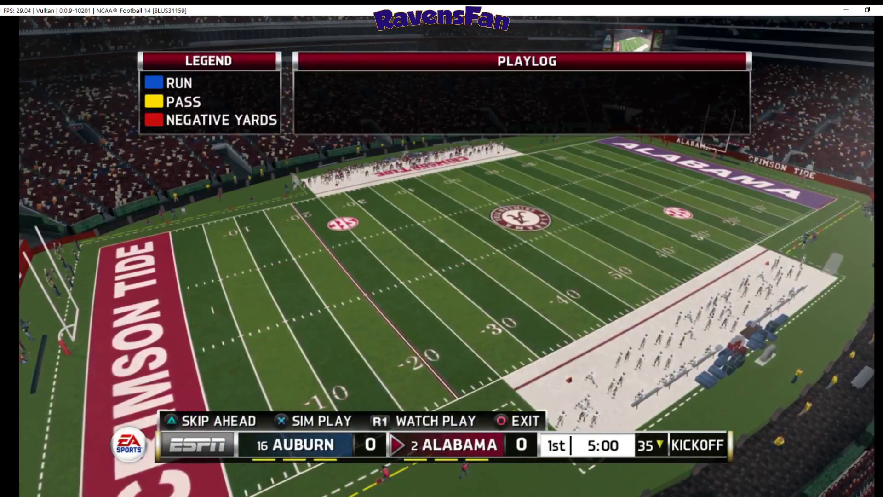
- Simulate Auburn's opening drive and exit the simulation to call plays for Alabama on 1st & 10
{"action": "key", "text": "Return"}
{"action": "key", "text": "z"}
{"action": "key", "text": "Return"}
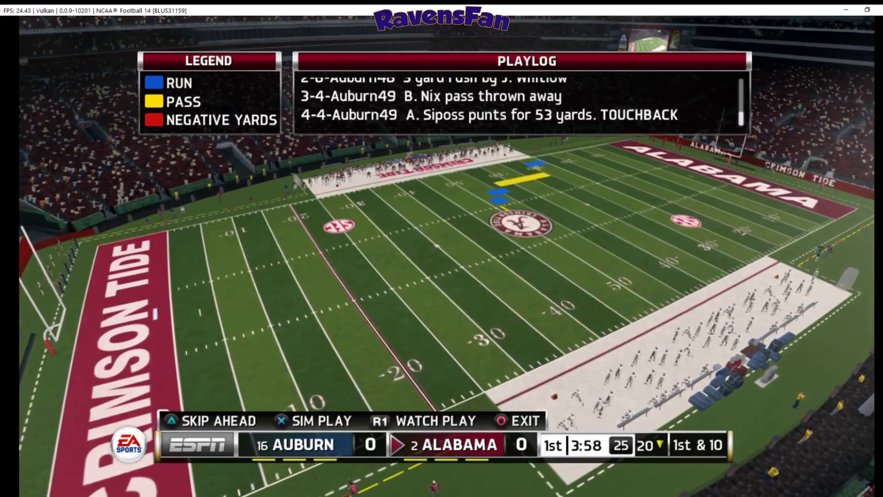
{"action": "key", "text": "c"}
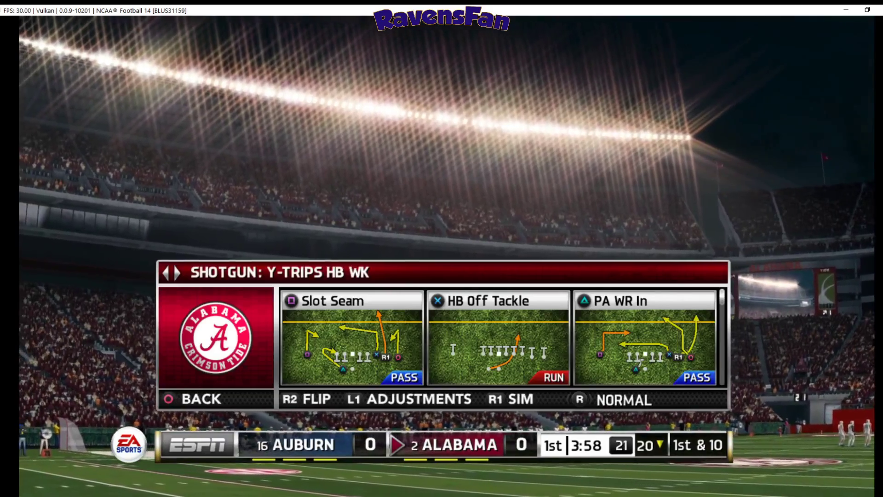
- Call HB Off Tackle from Shotgun: Y-Trips HB Wk, check the pre-snap receiver view, and run the ball with the halfback
{"action": "key", "text": "x"}
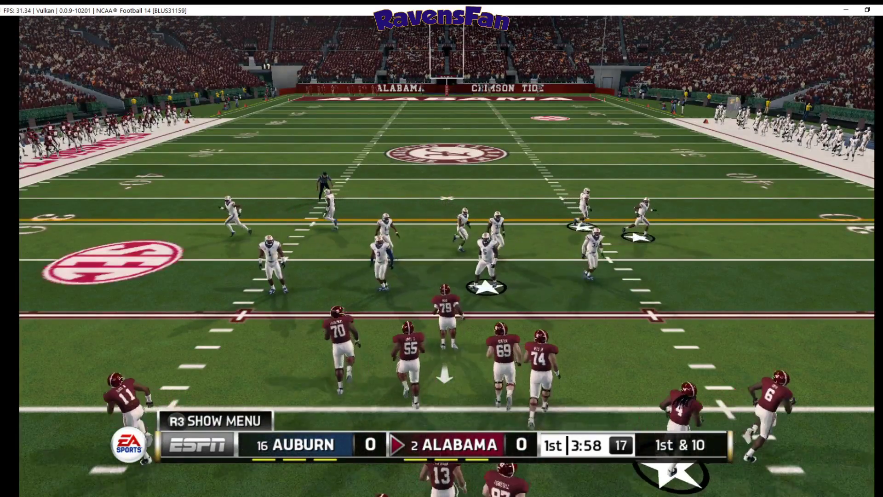
{"action": "key", "text": "t"}
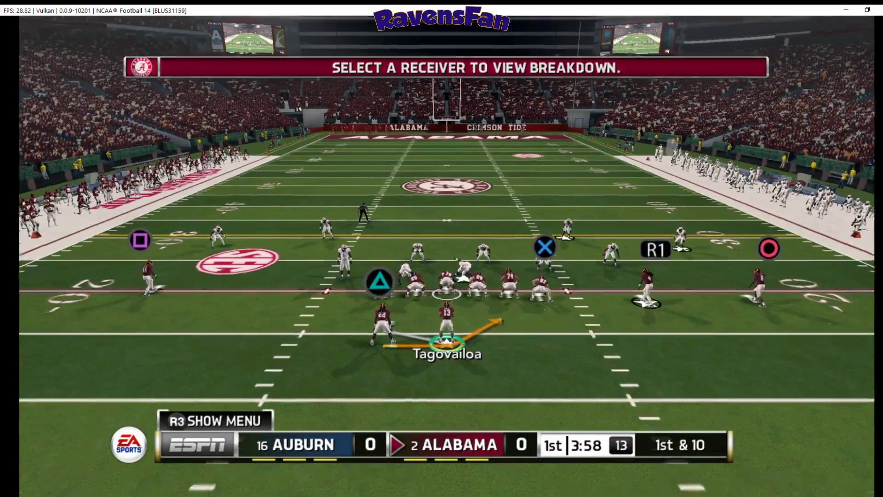
{"action": "key", "text": "t"}
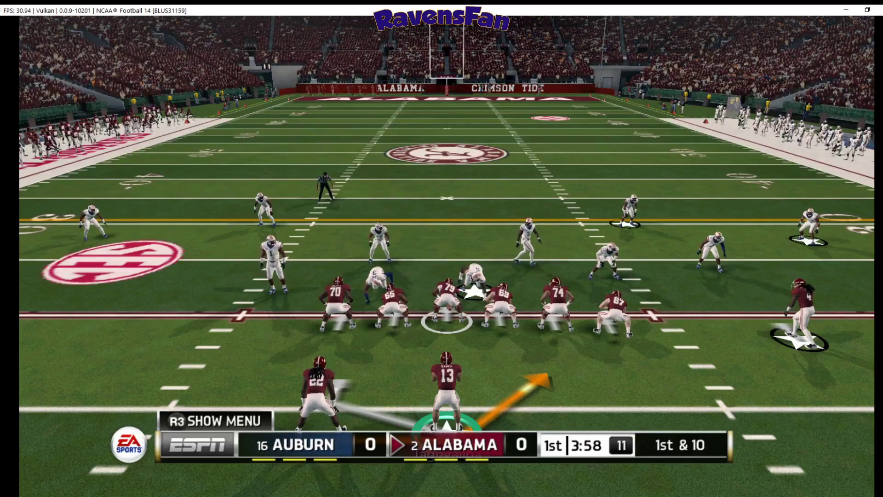
{"action": "key", "text": "x"}
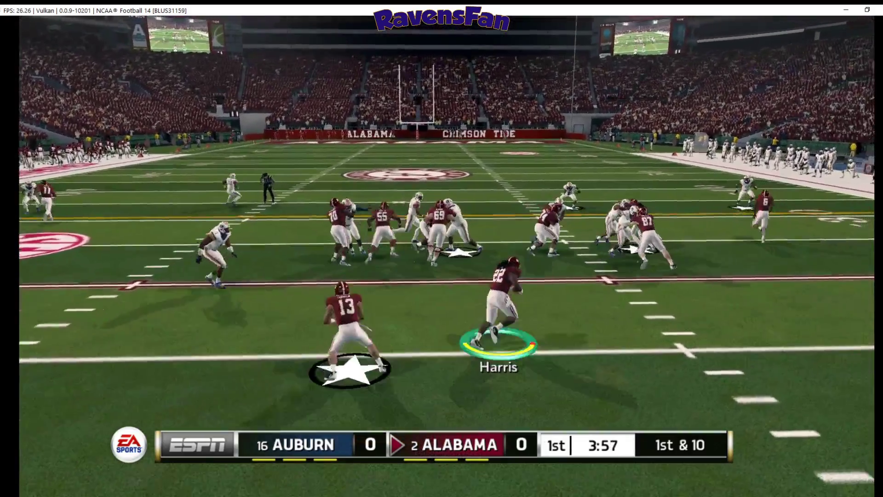
{"action": "key", "text": "w"}
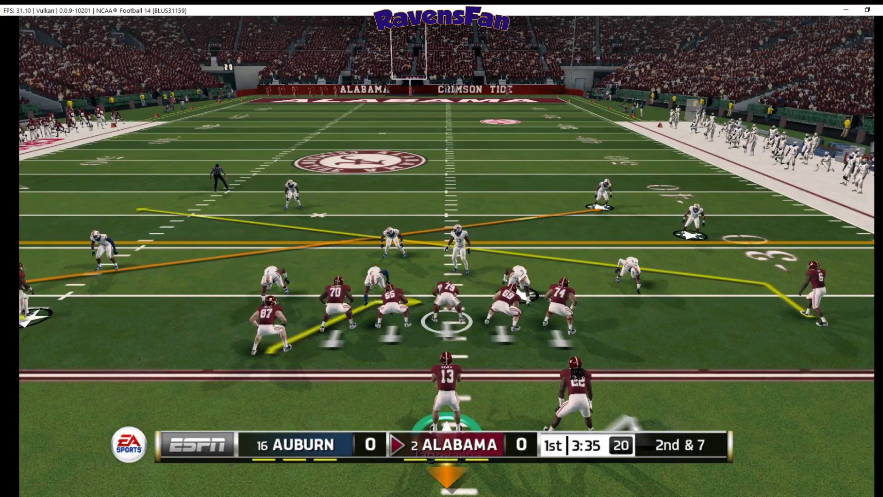
- Check the receiver view before the 2nd & 7 pass play and snap the ball to the quarterback
{"action": "key", "text": "t"}
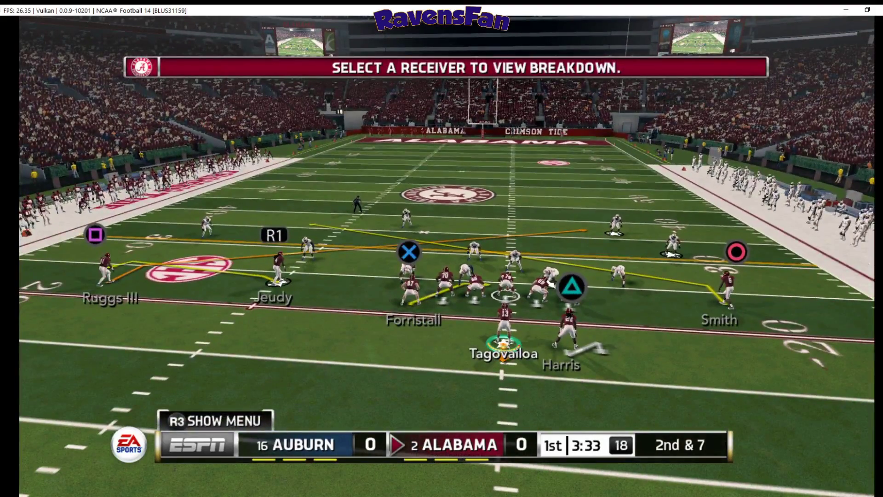
{"action": "key", "text": "t"}
{"action": "key", "text": "Return"}
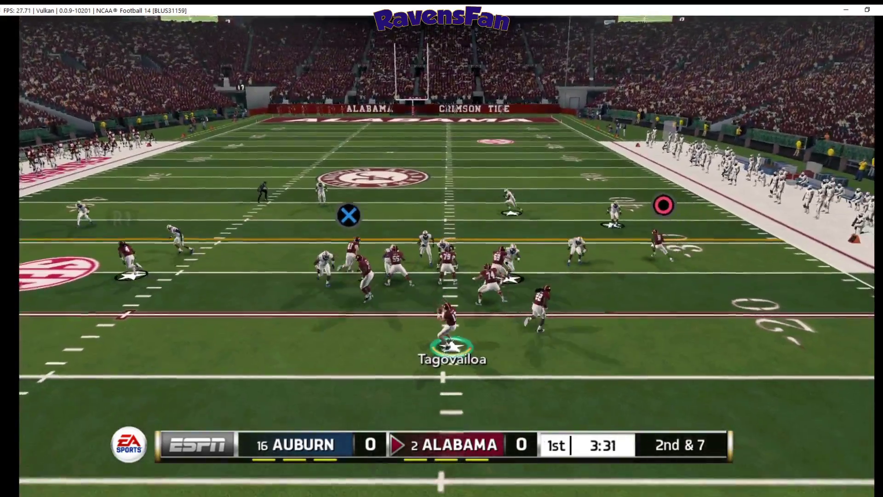